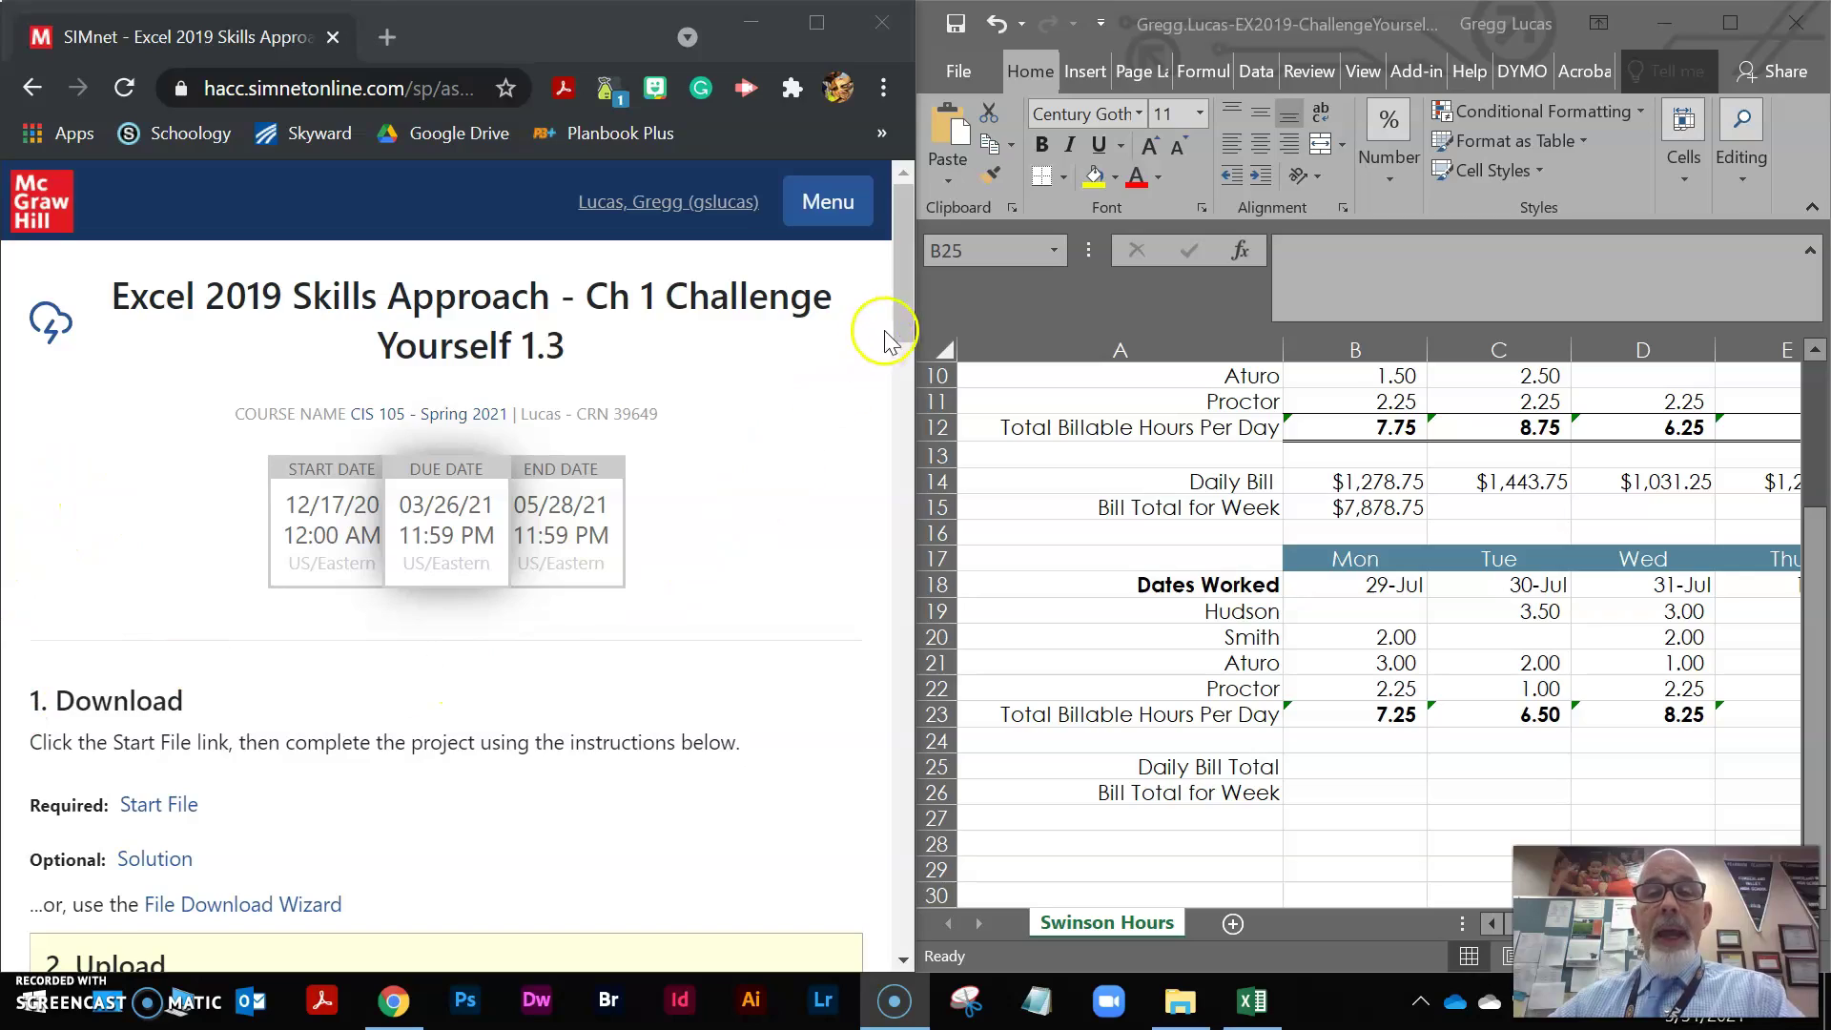
# Enter the formula =B23*B4 in cell B25 to calculate the daily bill for Monday, July 29
pyautogui.moveTo(907, 295); pyautogui.dragTo(907, 773)
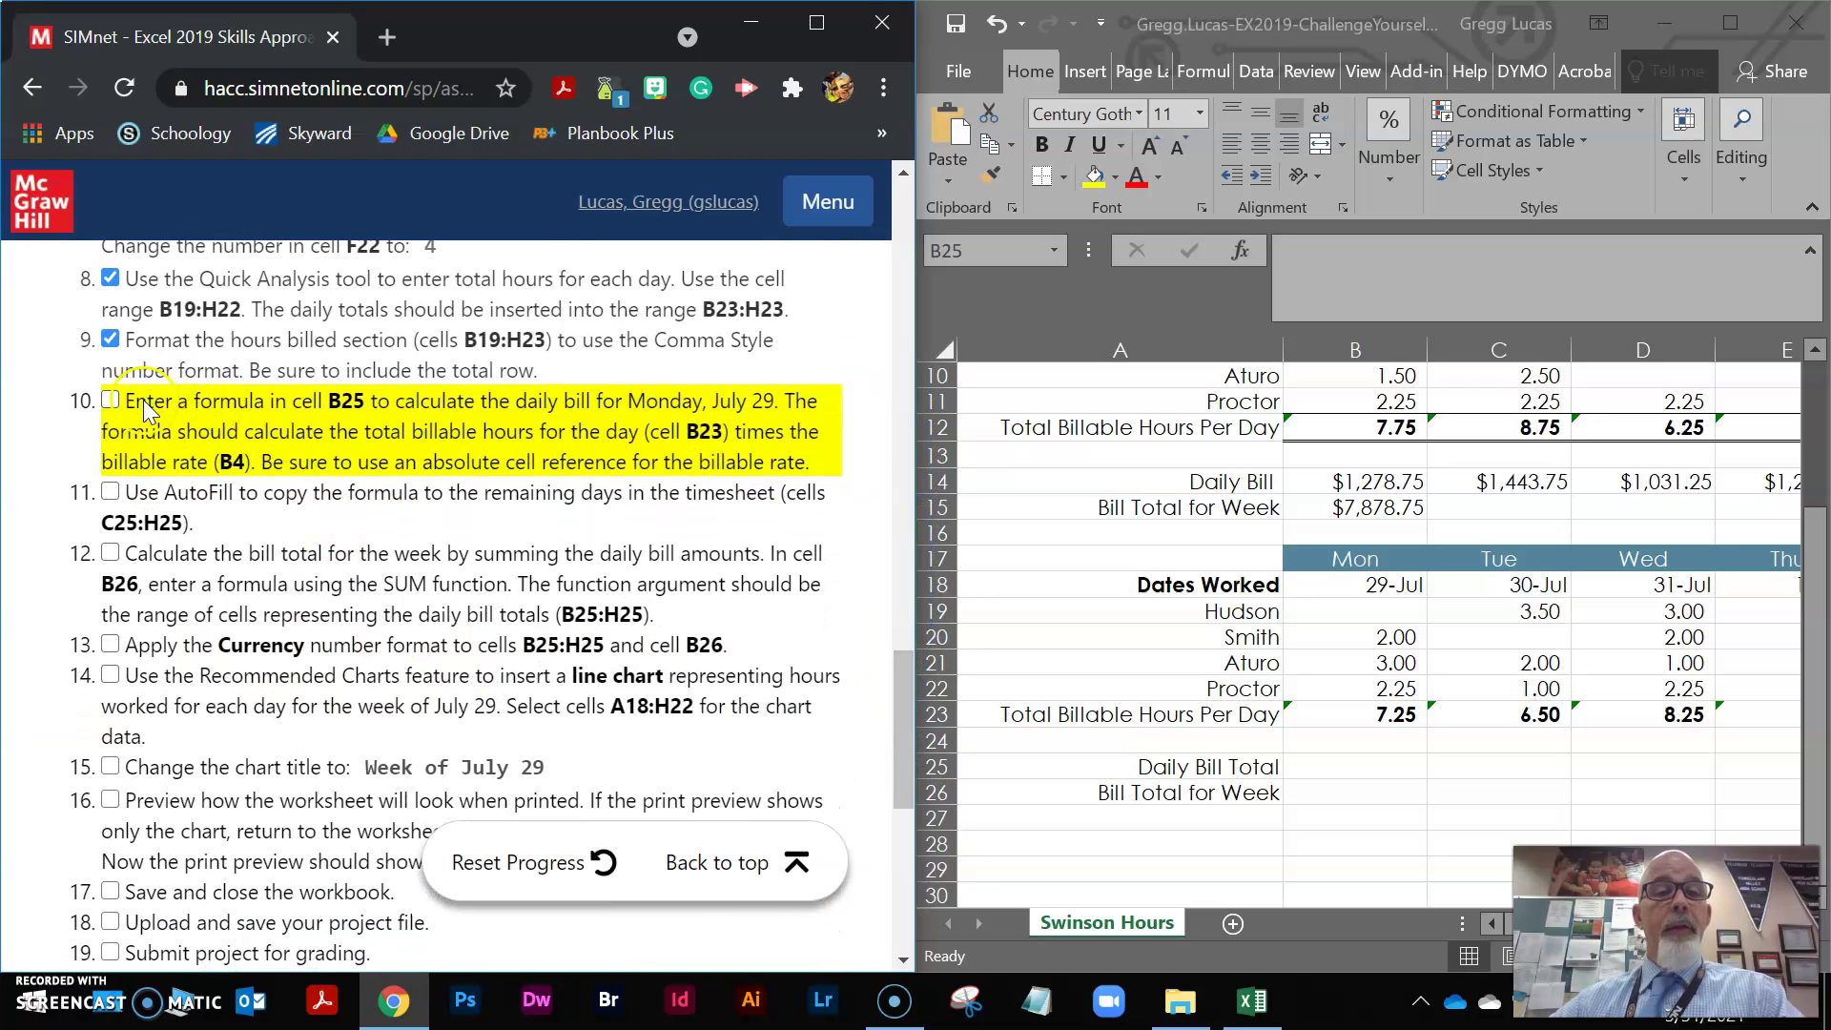
pyautogui.click(1364, 775)
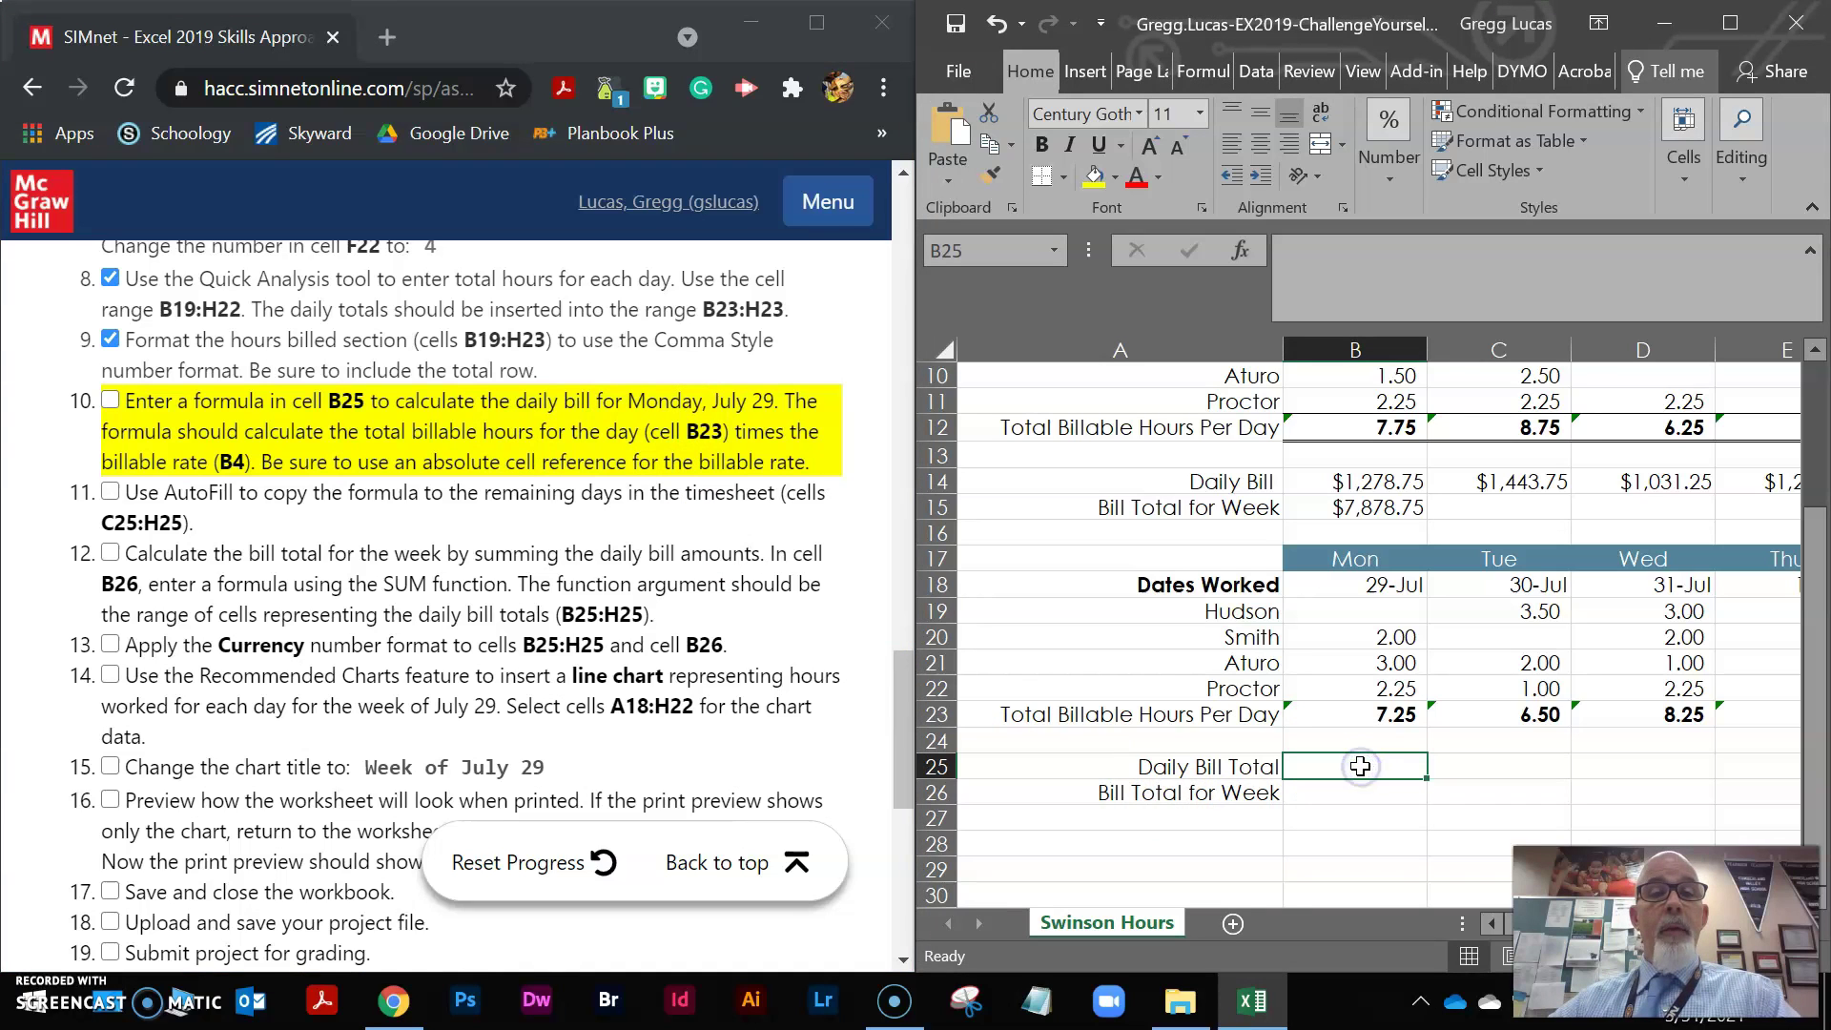
pyautogui.write('=')
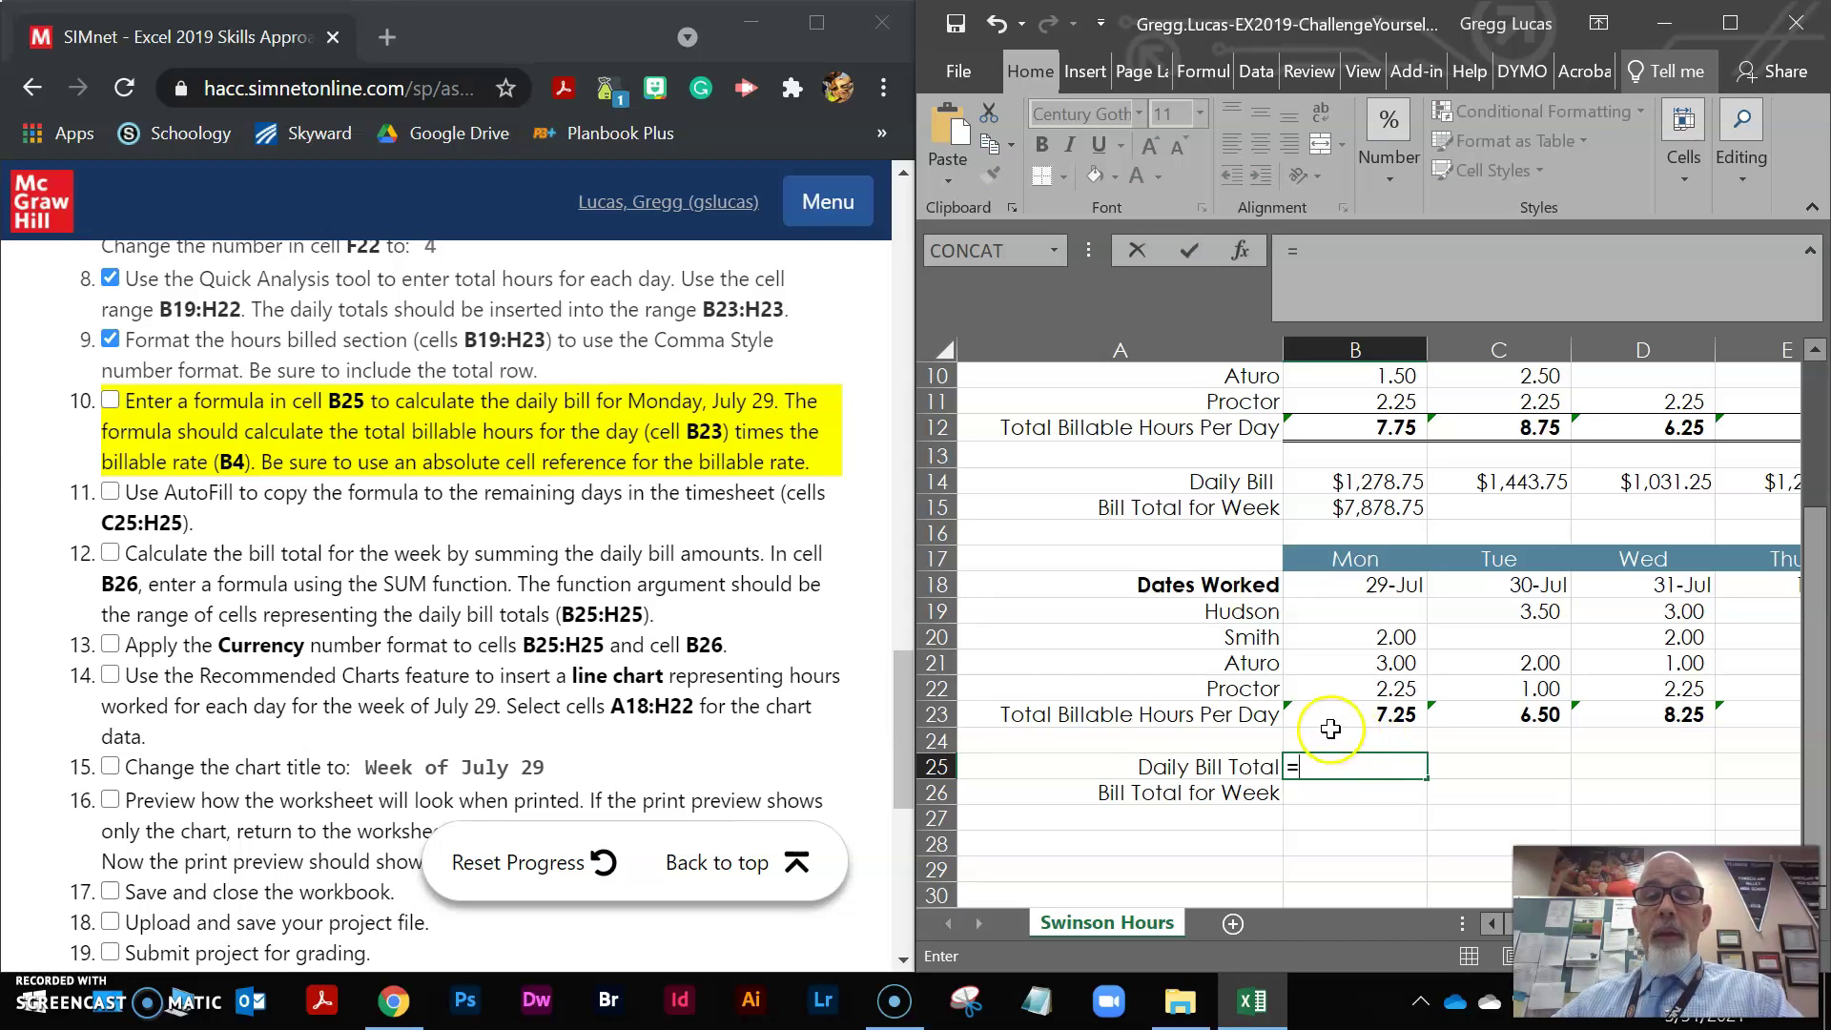
pyautogui.click(1397, 715)
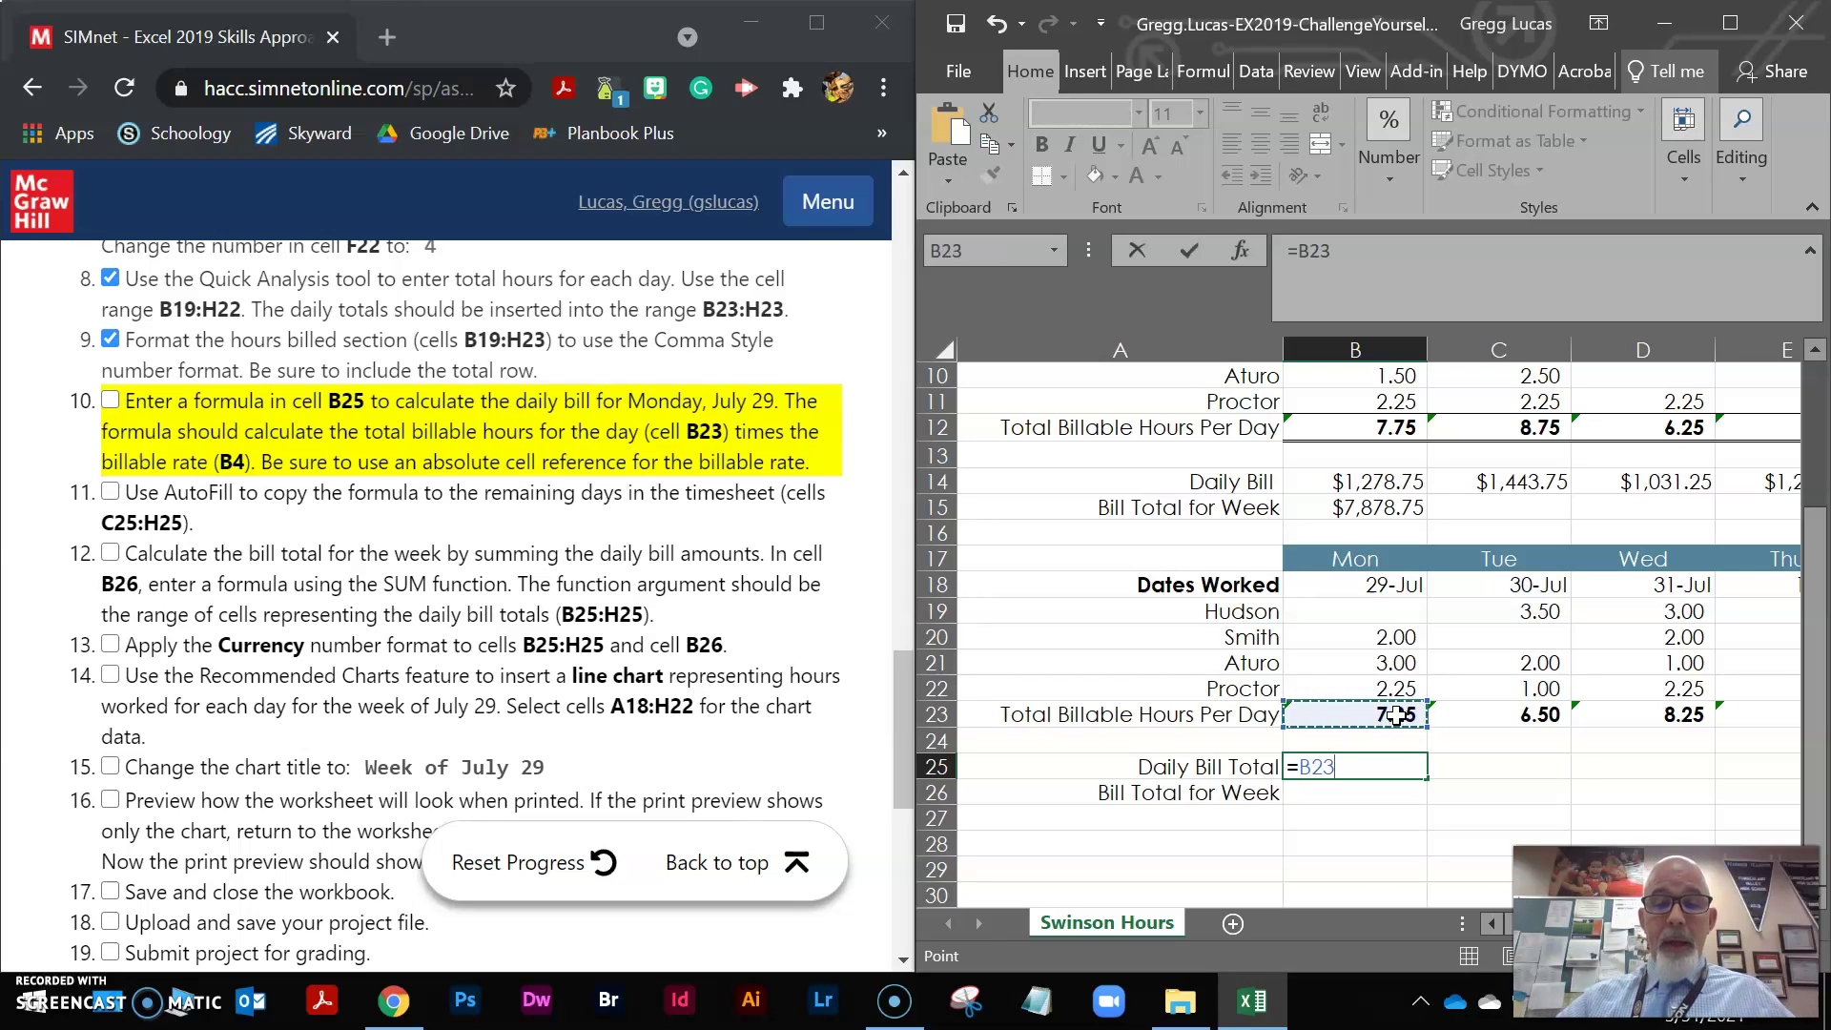
pyautogui.write('*')
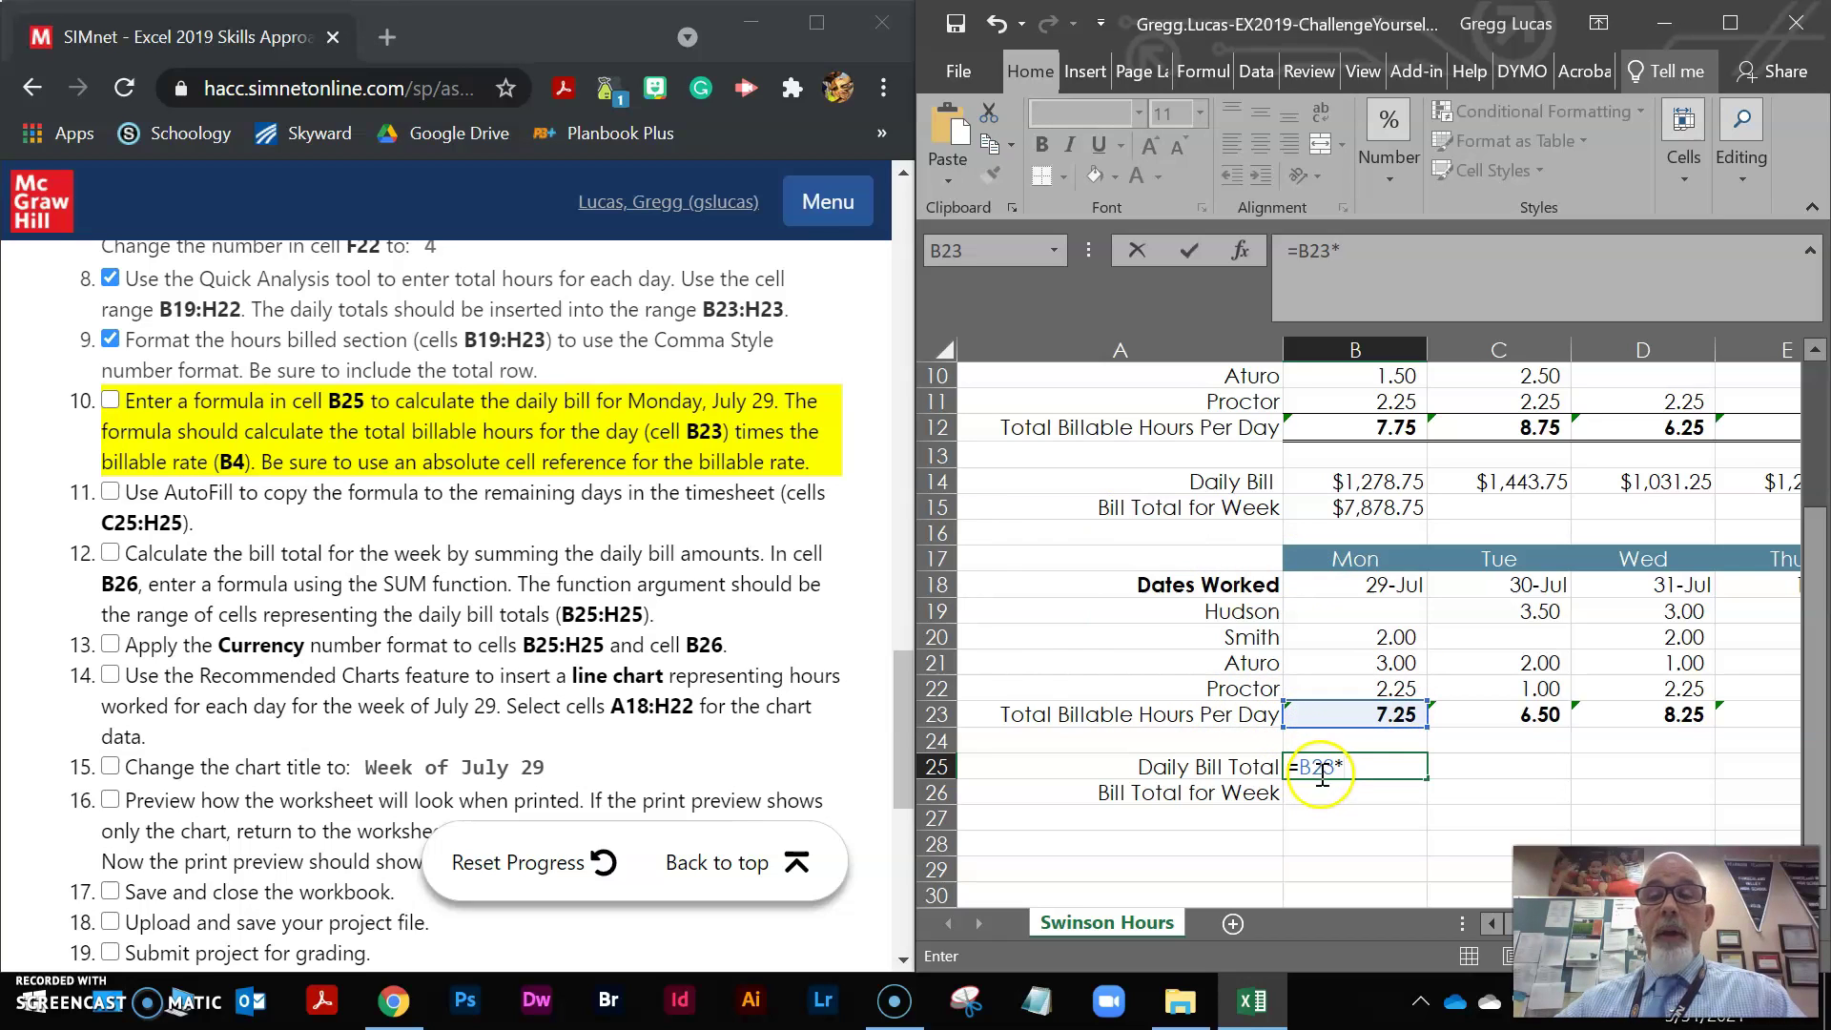
pyautogui.scroll(2, 1341, 711)
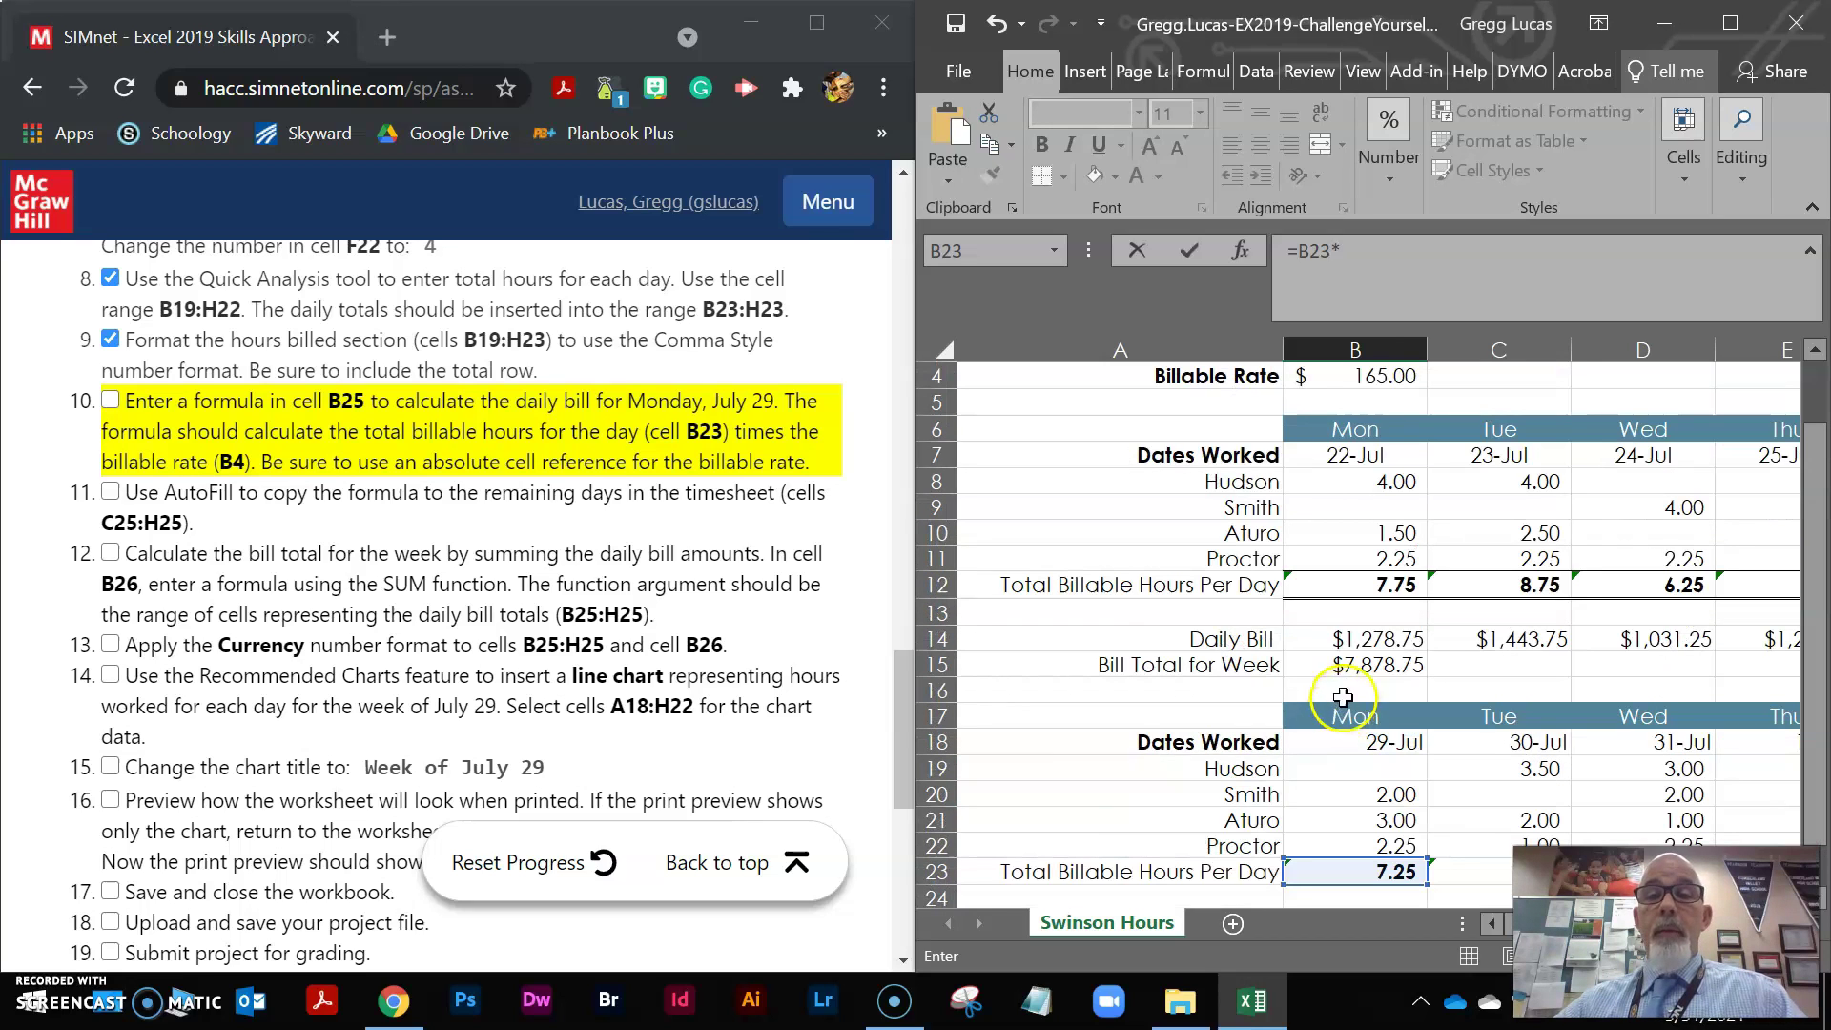
pyautogui.click(1360, 380)
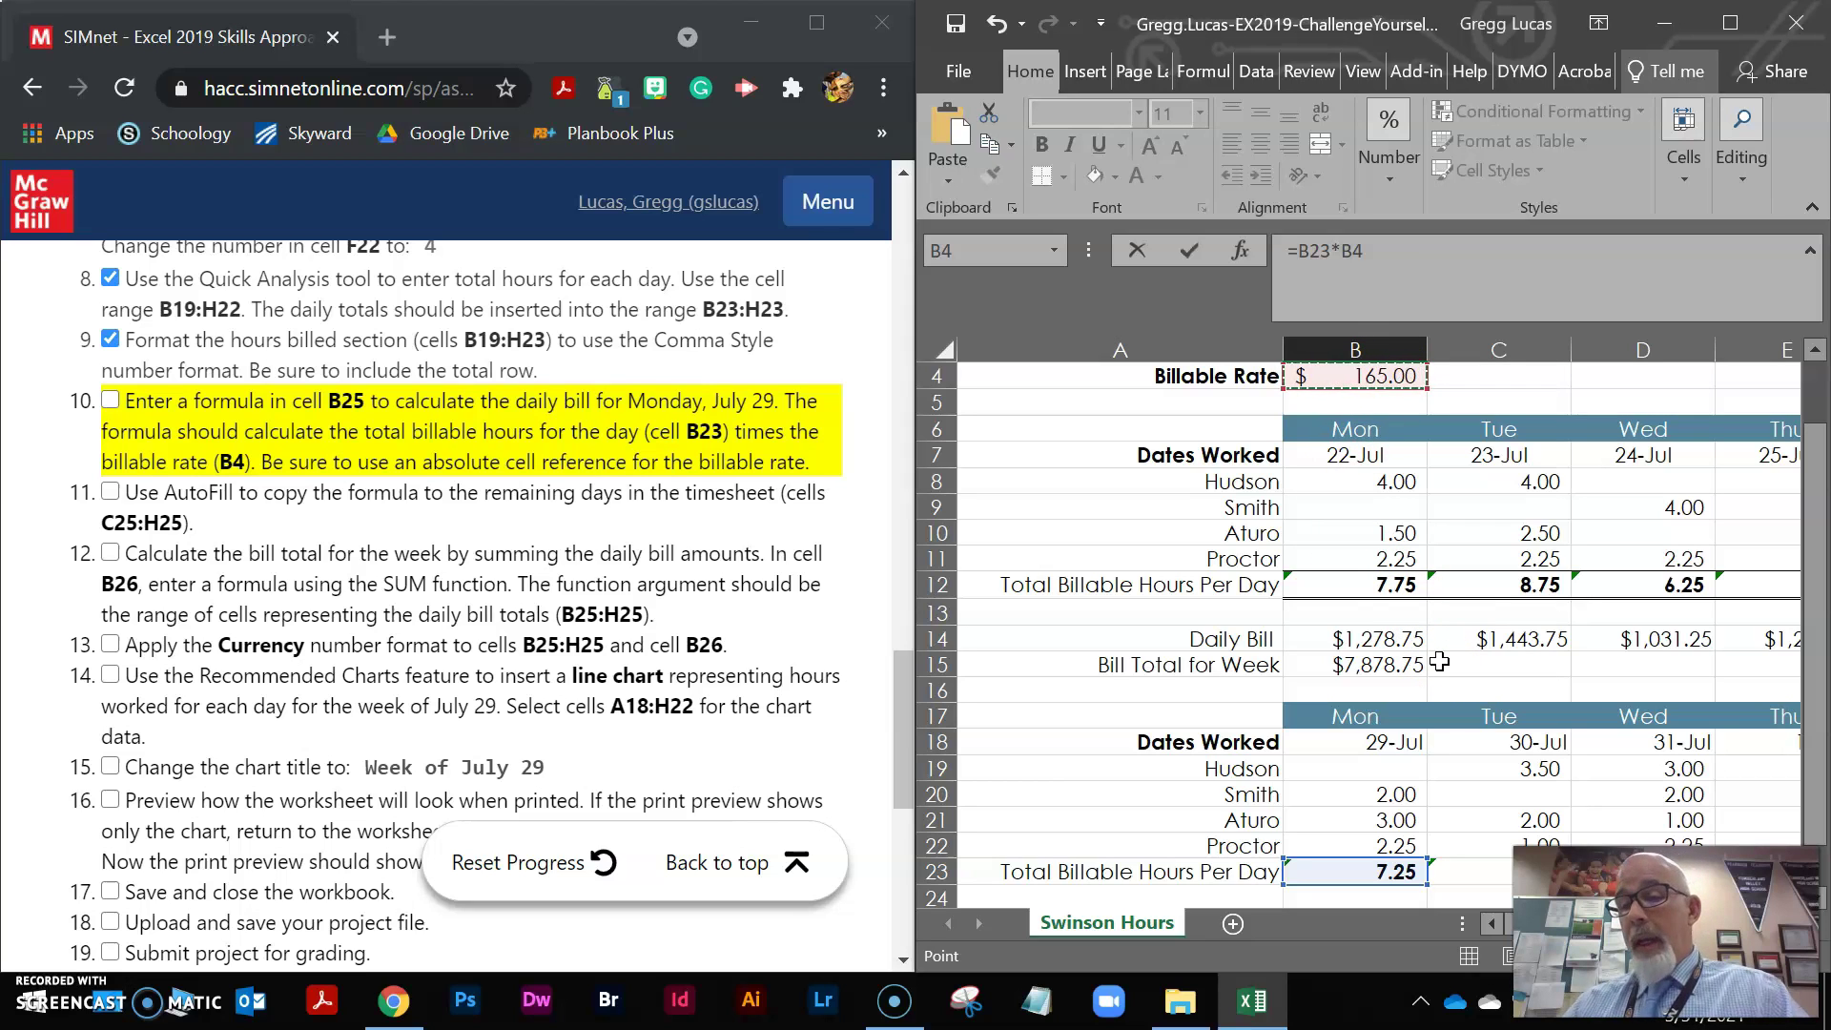
pyautogui.press('Return')
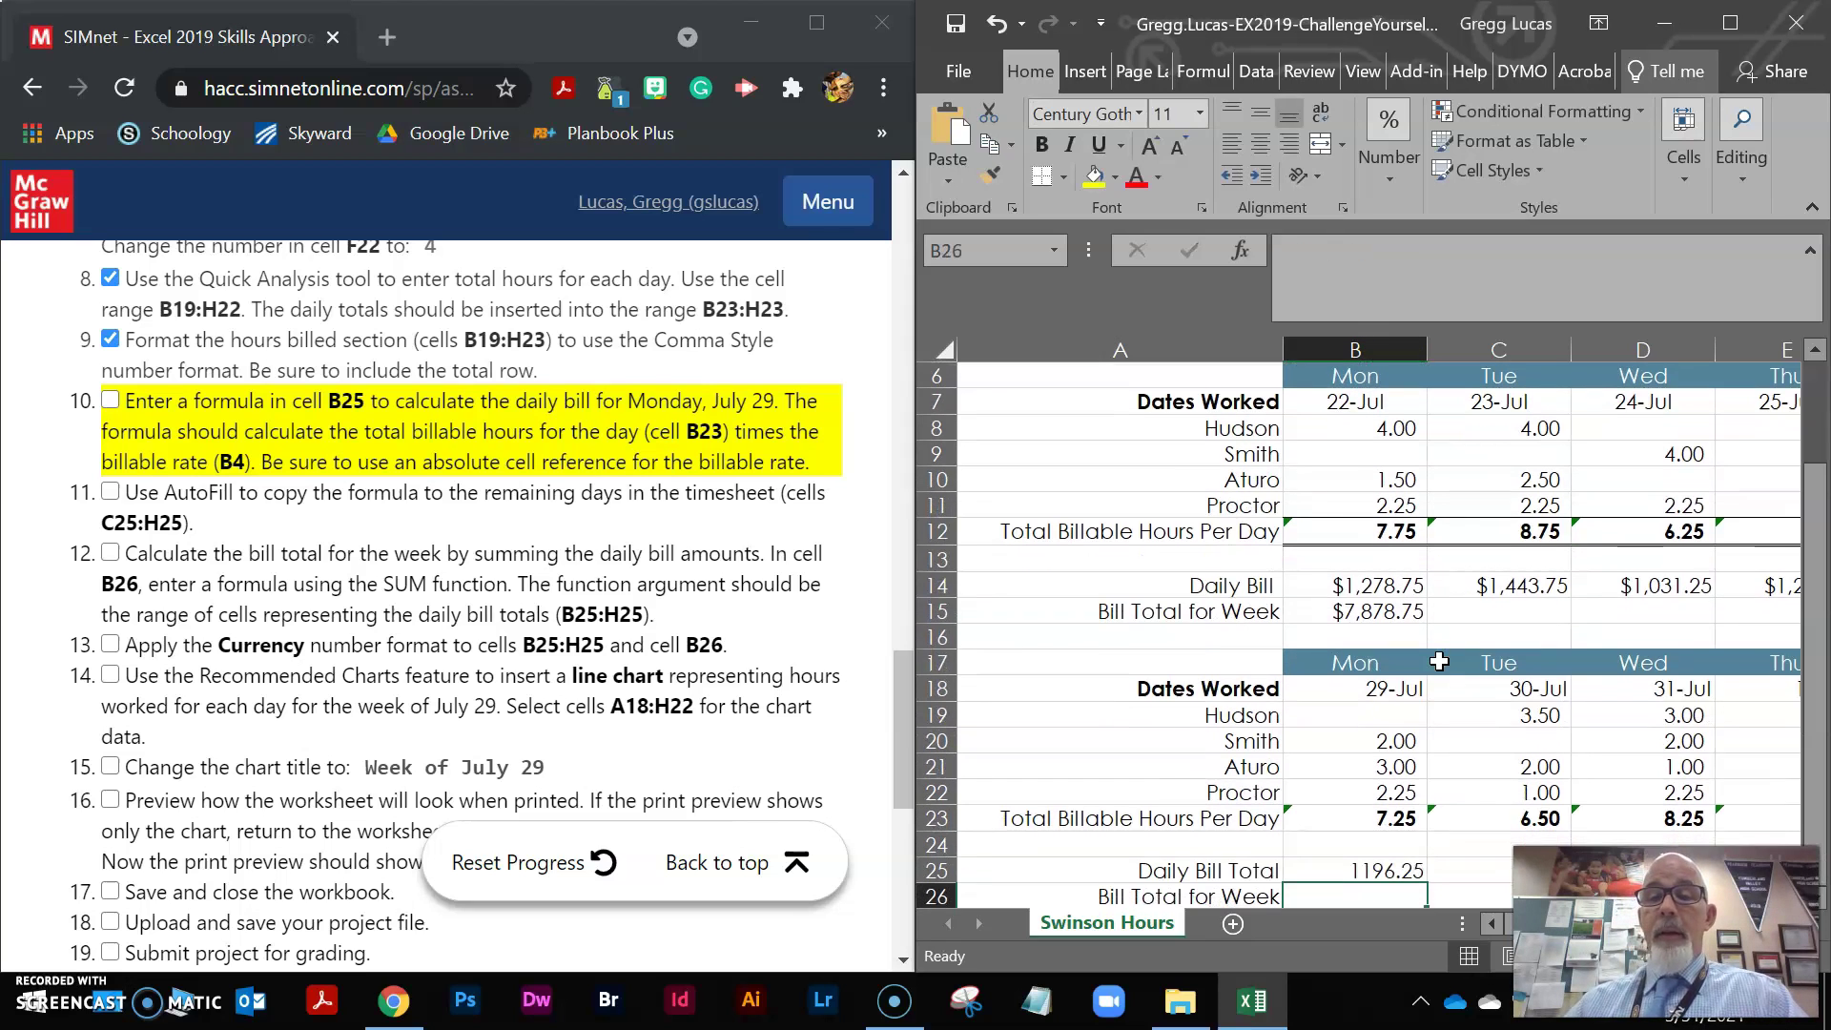
# Try copying the B25 formula through D25 with AutoFill, and undo both the fill and the formula entry
pyautogui.scroll(-2, 1488, 820)
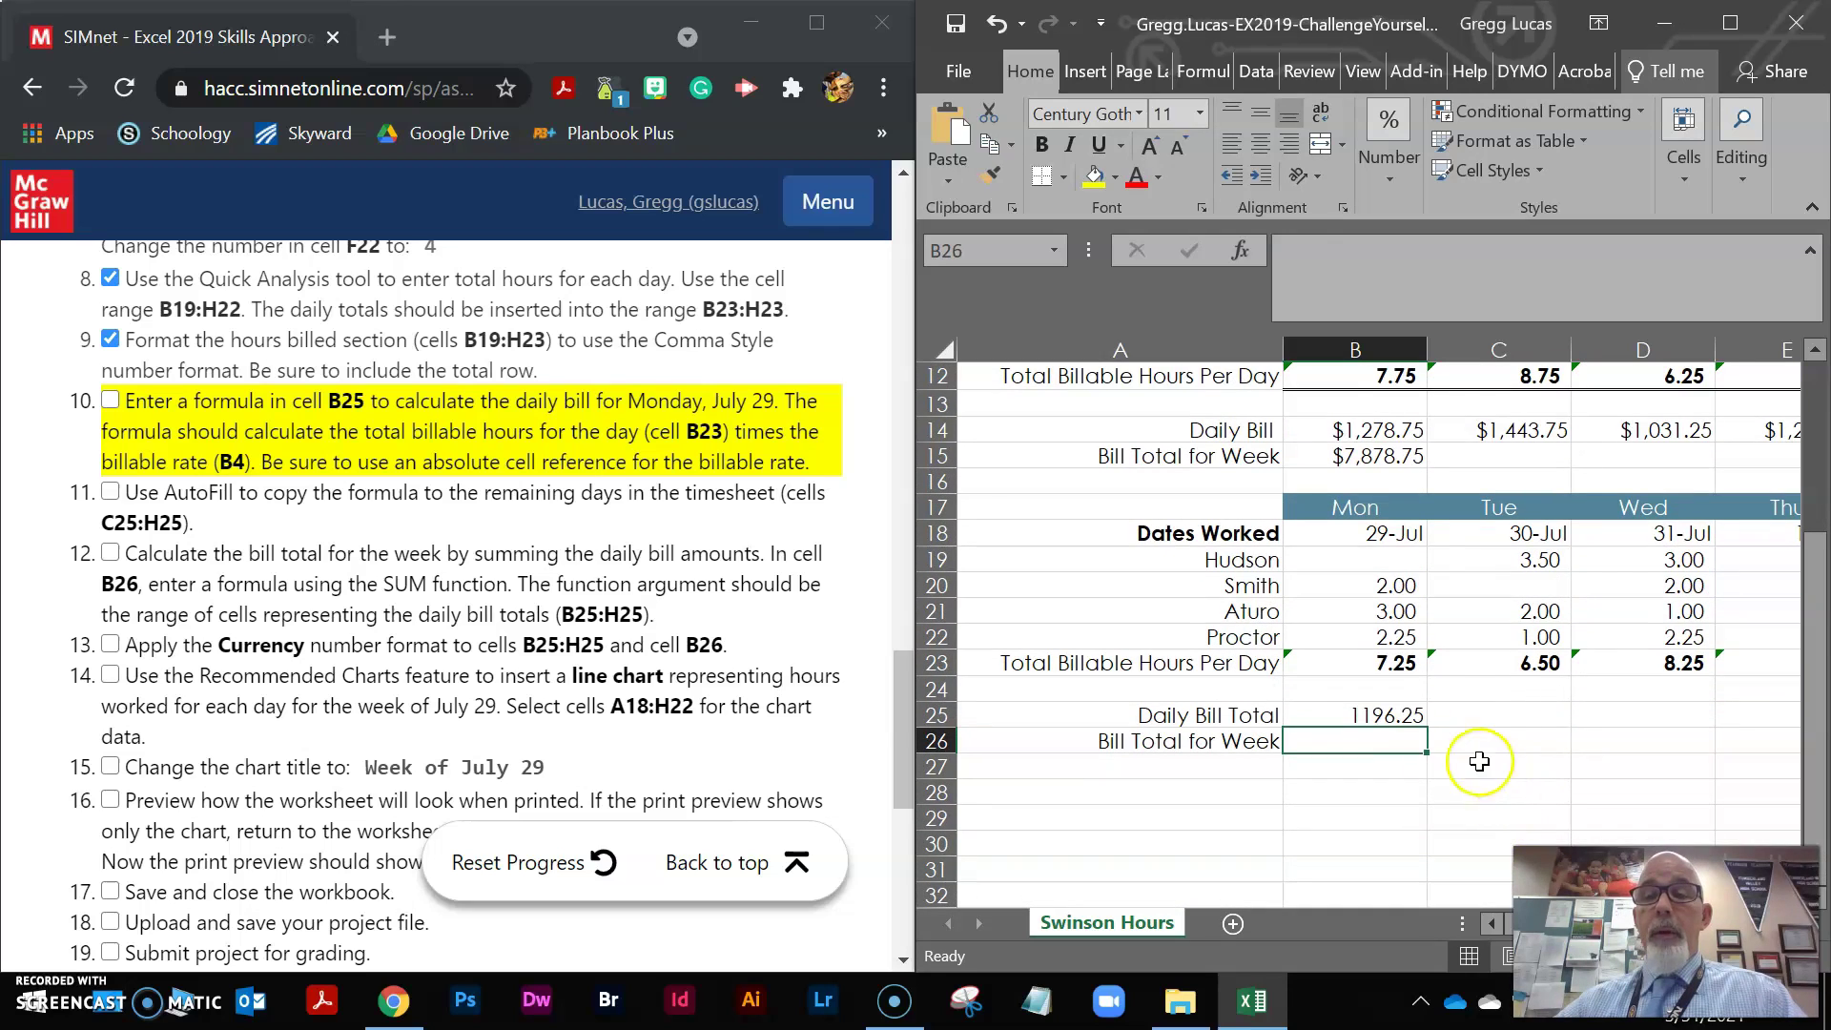
pyautogui.click(1383, 717)
pyautogui.moveTo(1428, 728); pyautogui.dragTo(1668, 725)
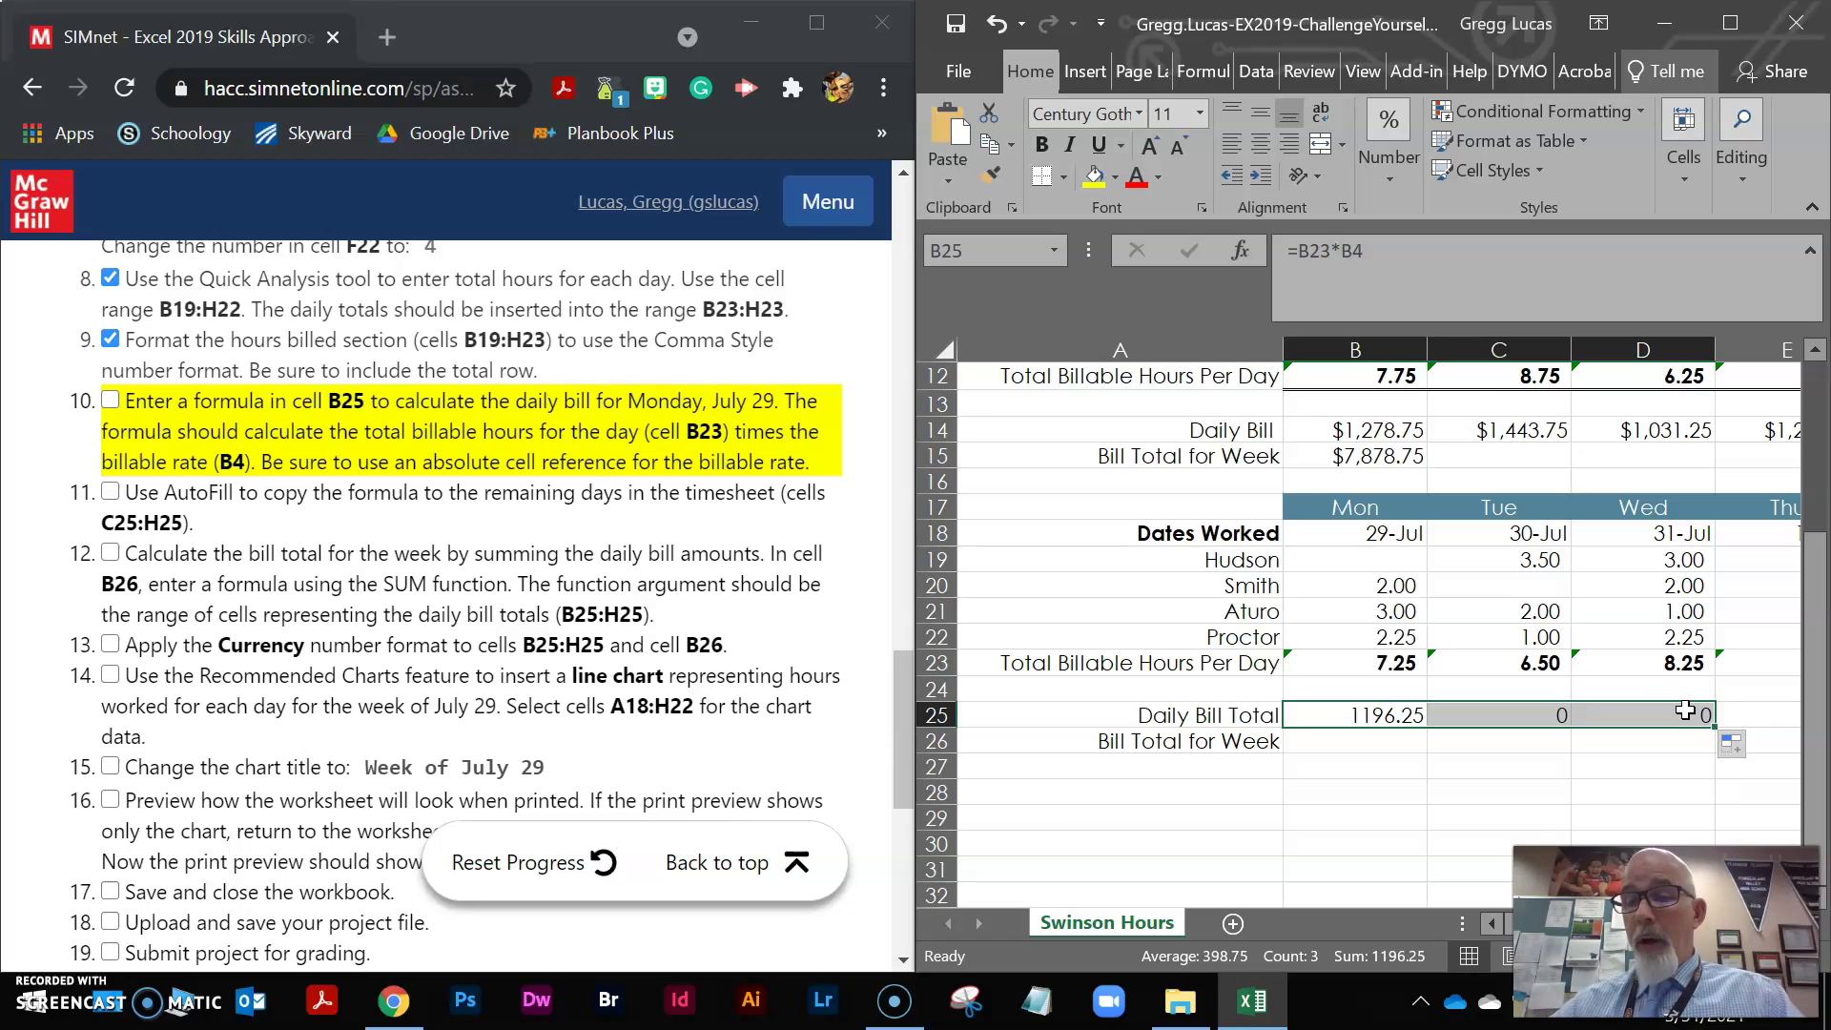
pyautogui.moveTo(1397, 715); pyautogui.dragTo(1636, 715)
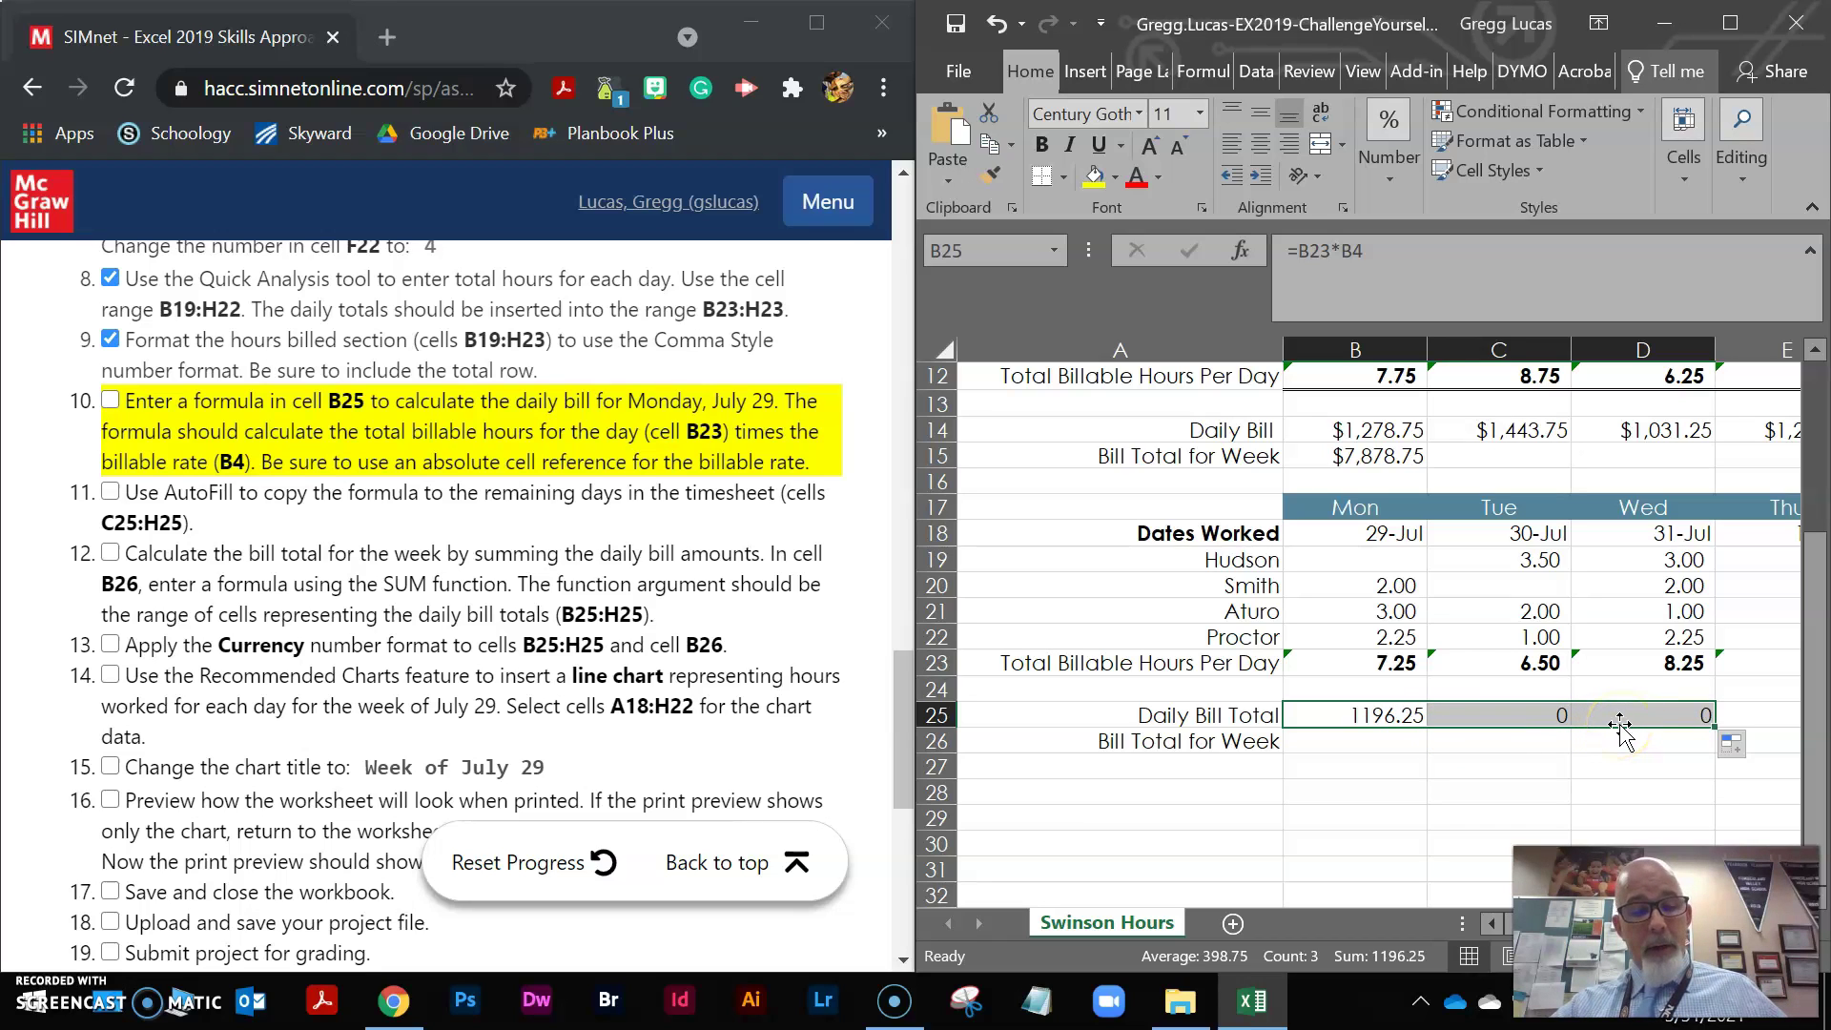
pyautogui.hotkey('ctrl', 'z')
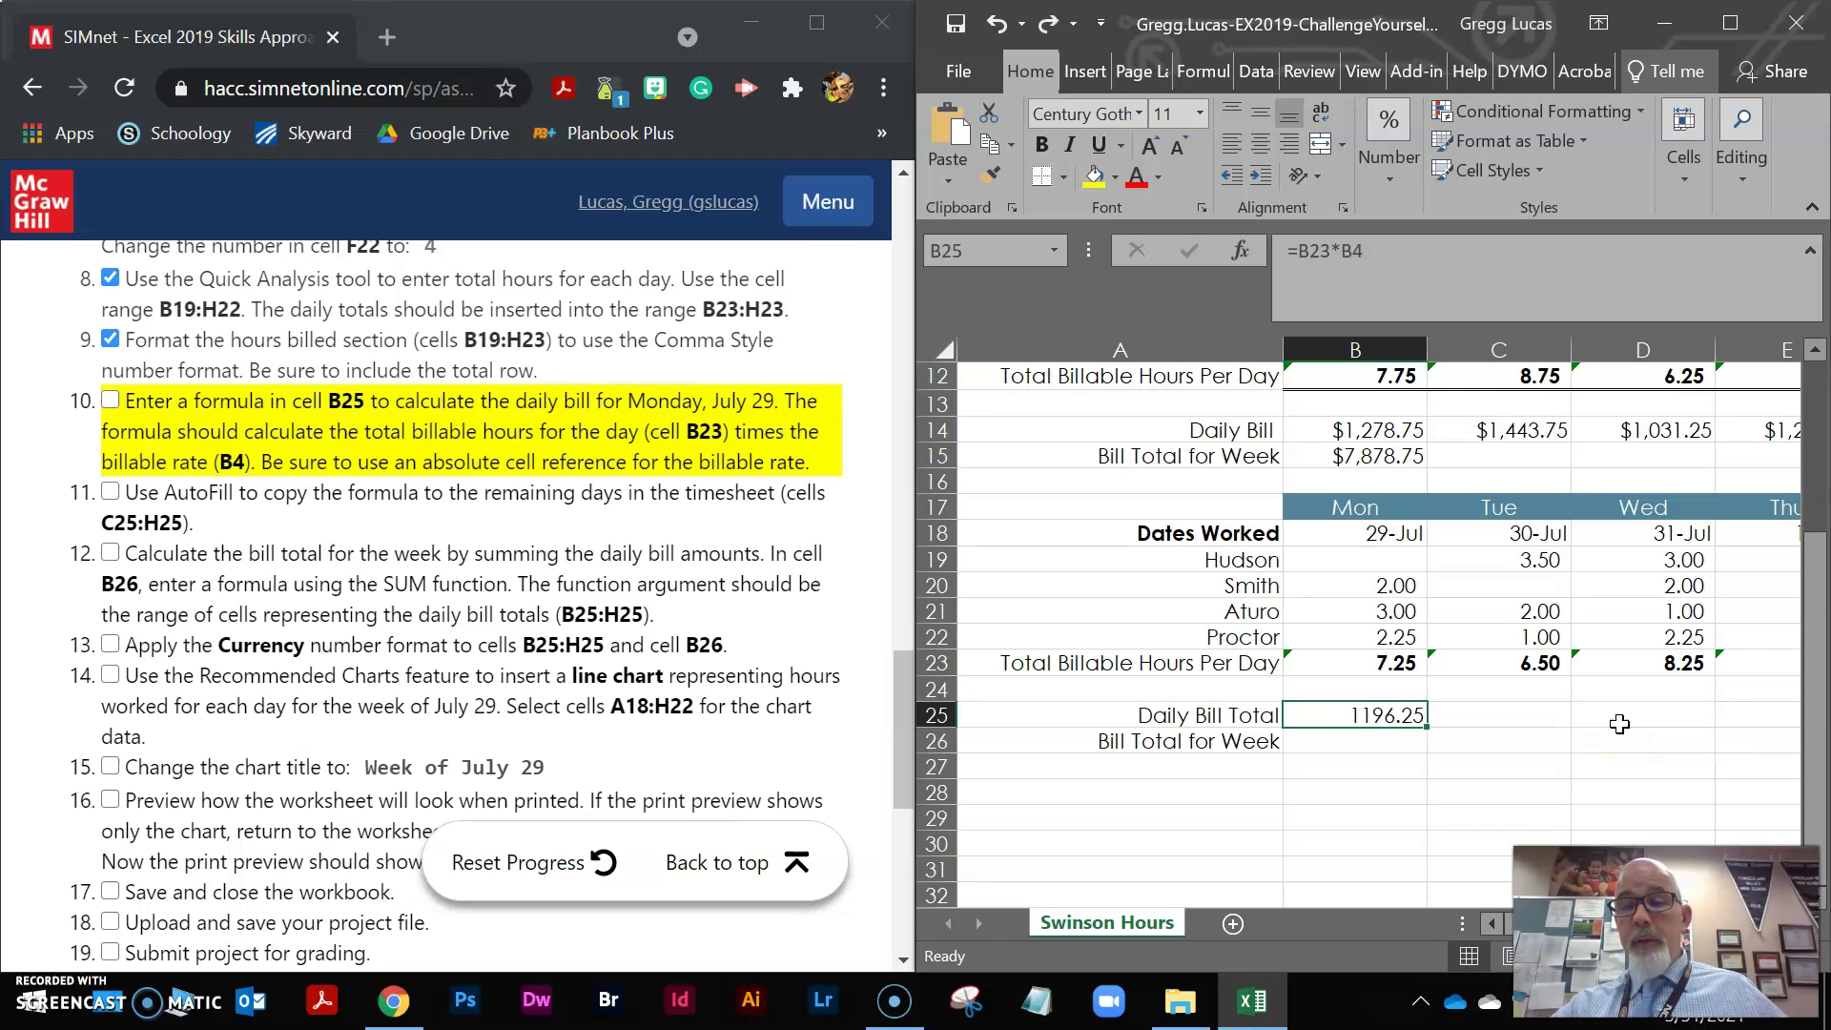
pyautogui.hotkey('ctrl', 'z')
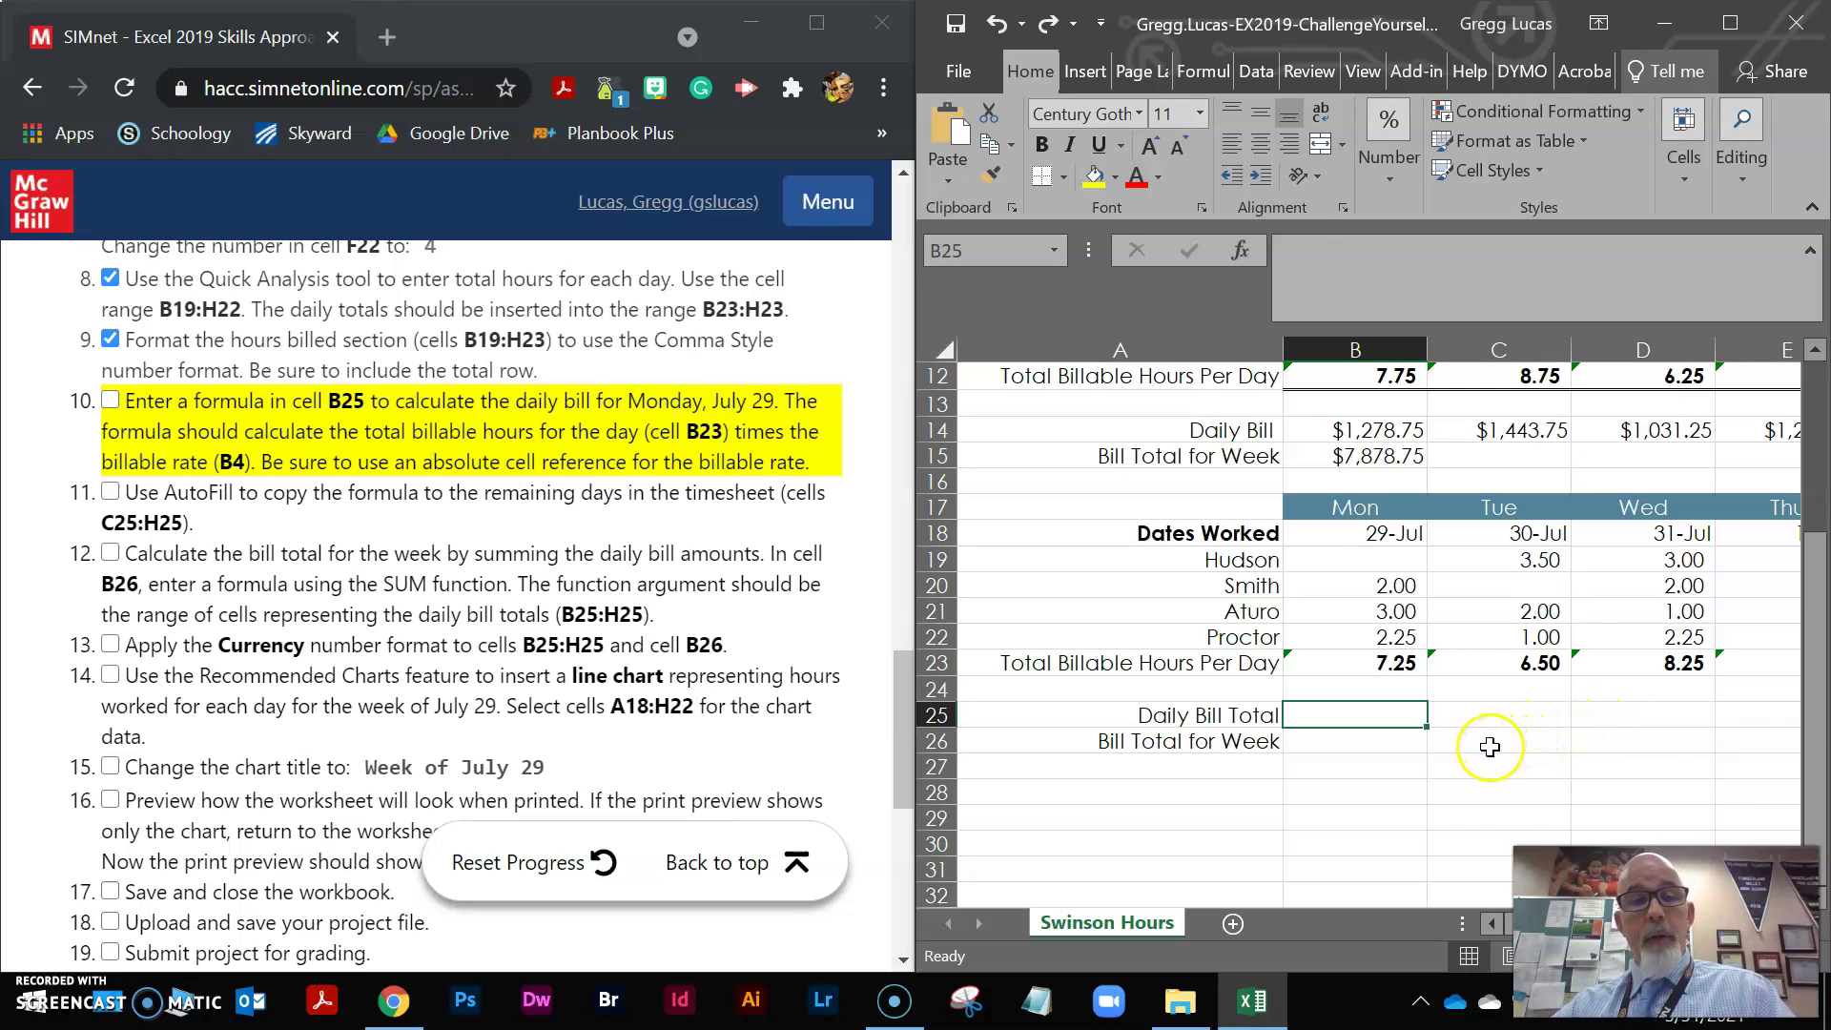
# Enter =B23*$B$4 in cell B25 with an absolute reference to the billable rate, and check off instruction 10
pyautogui.write('=')
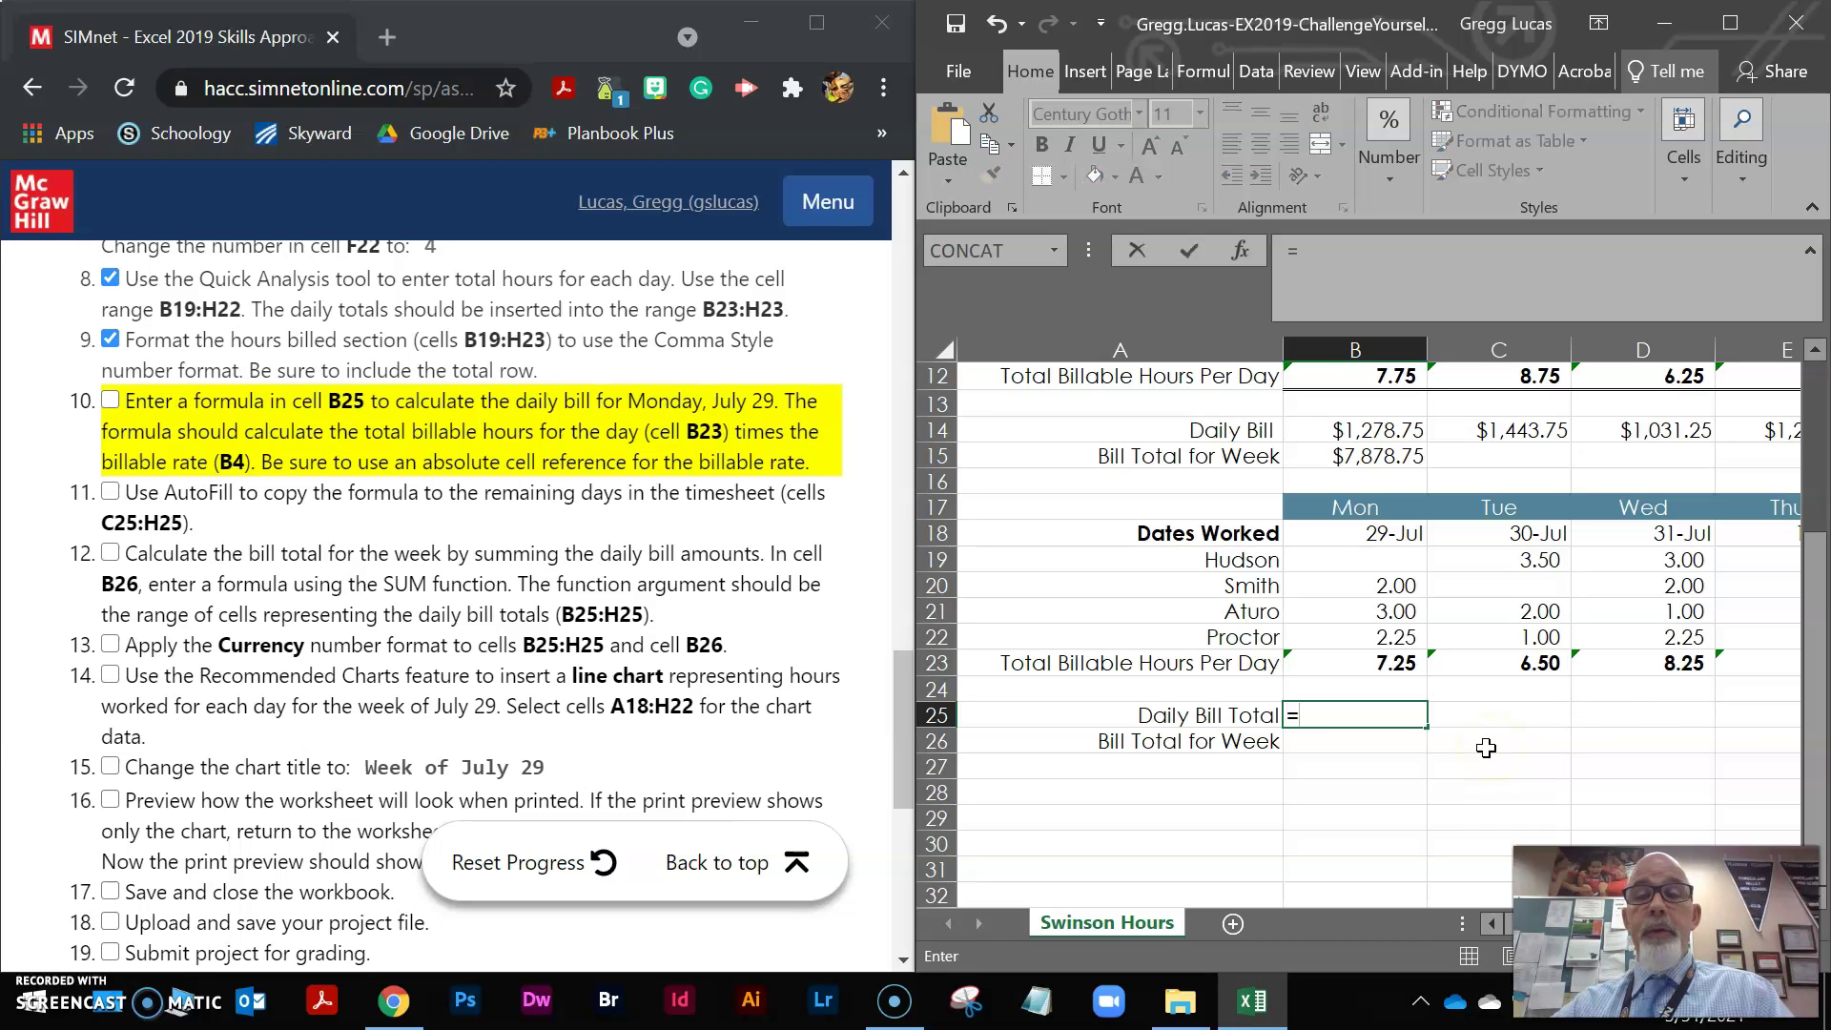
pyautogui.click(1371, 668)
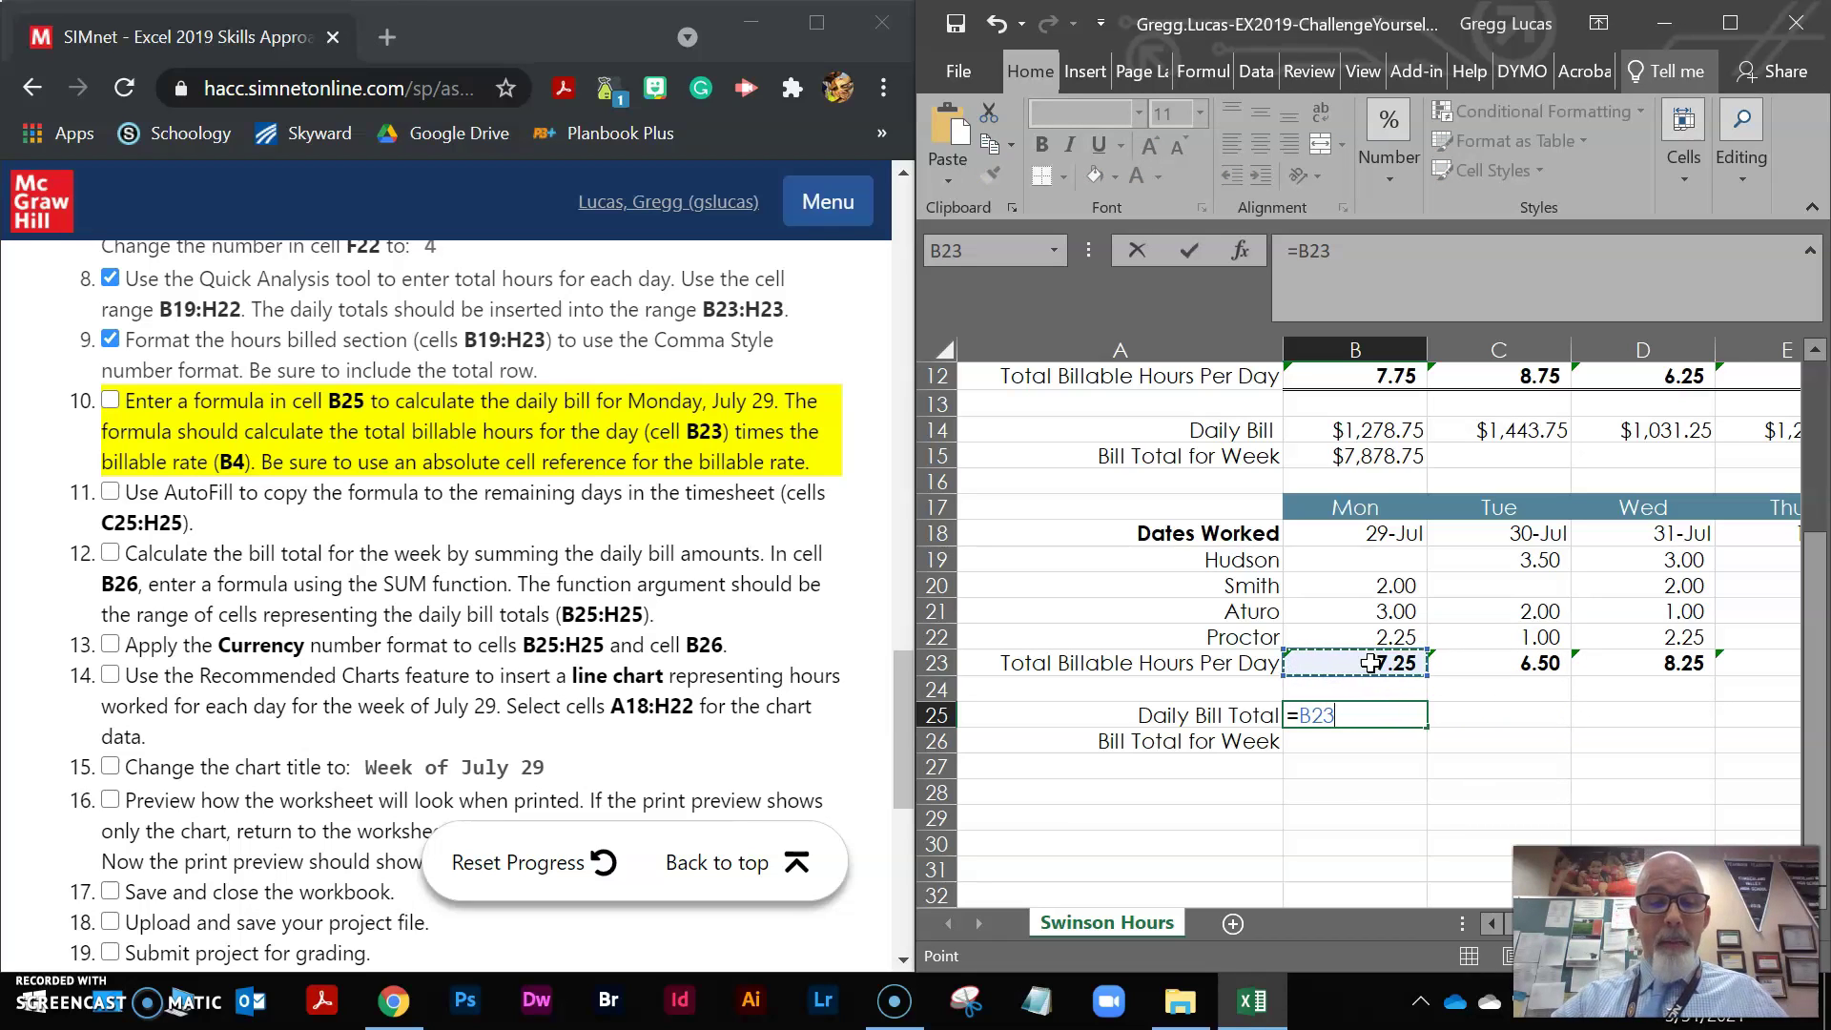
pyautogui.write('*')
pyautogui.scroll(4, 1335, 591)
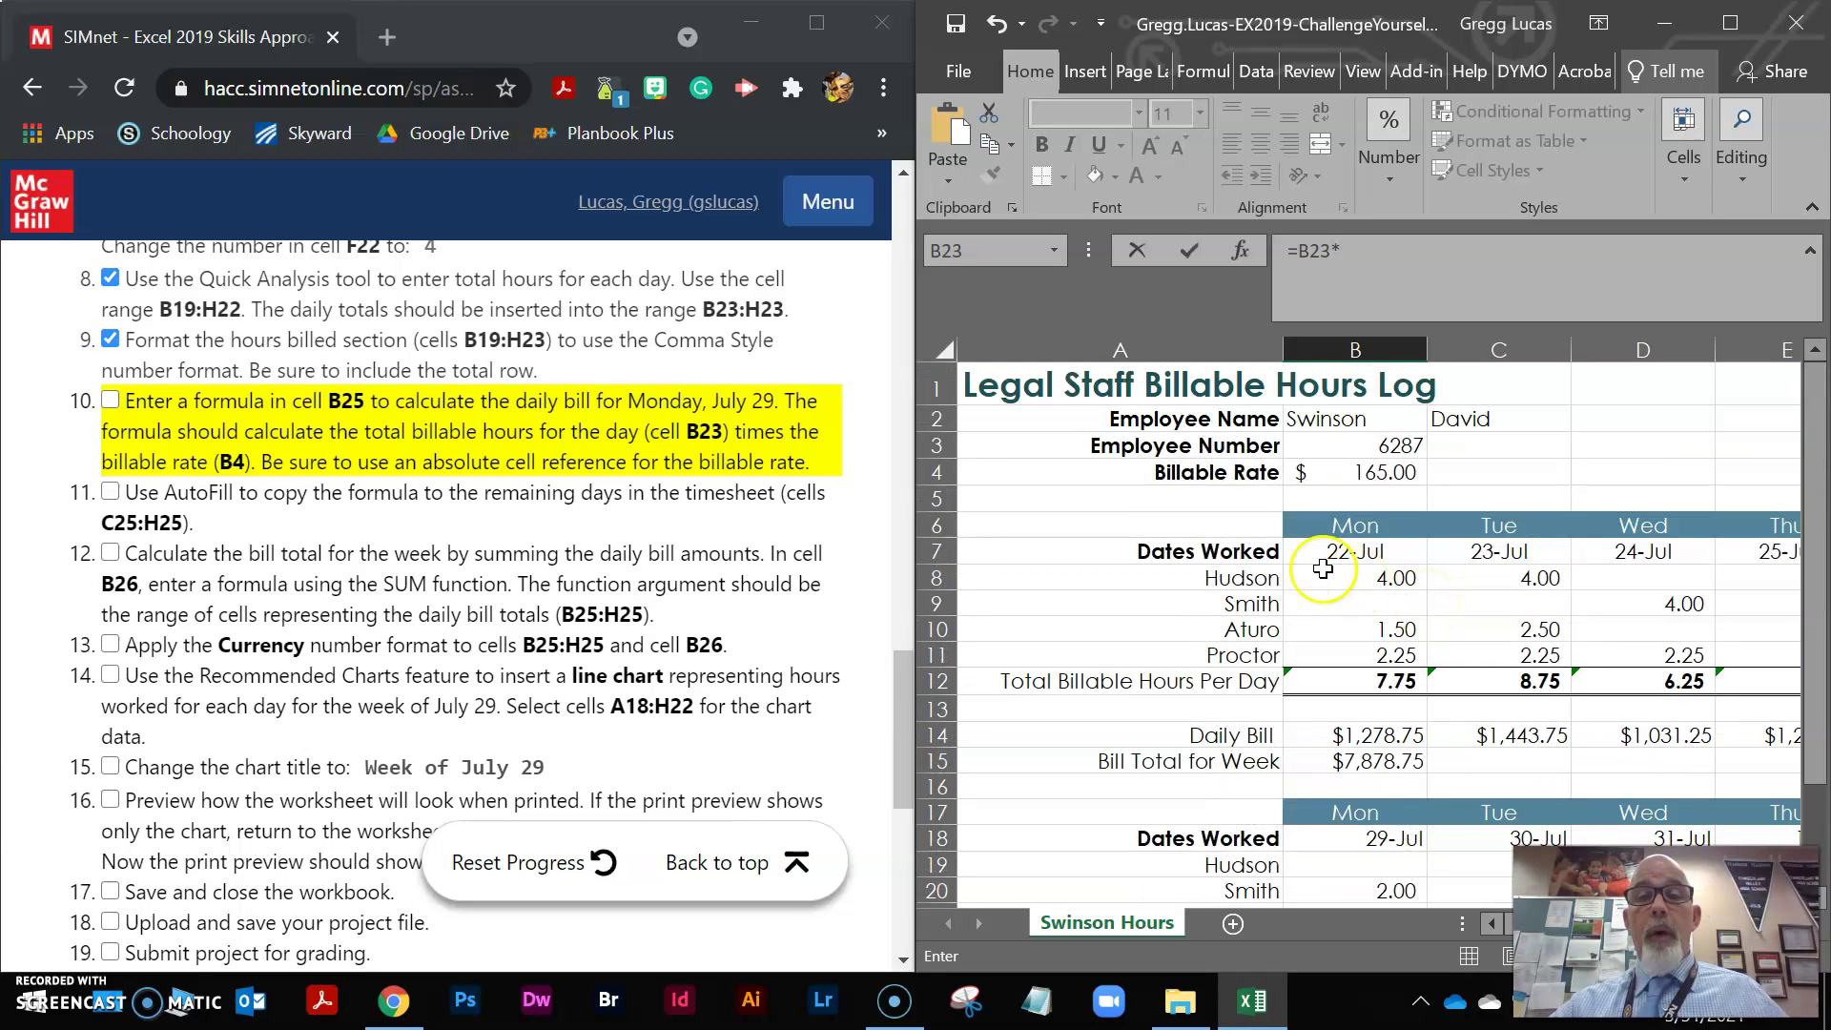
pyautogui.click(1352, 474)
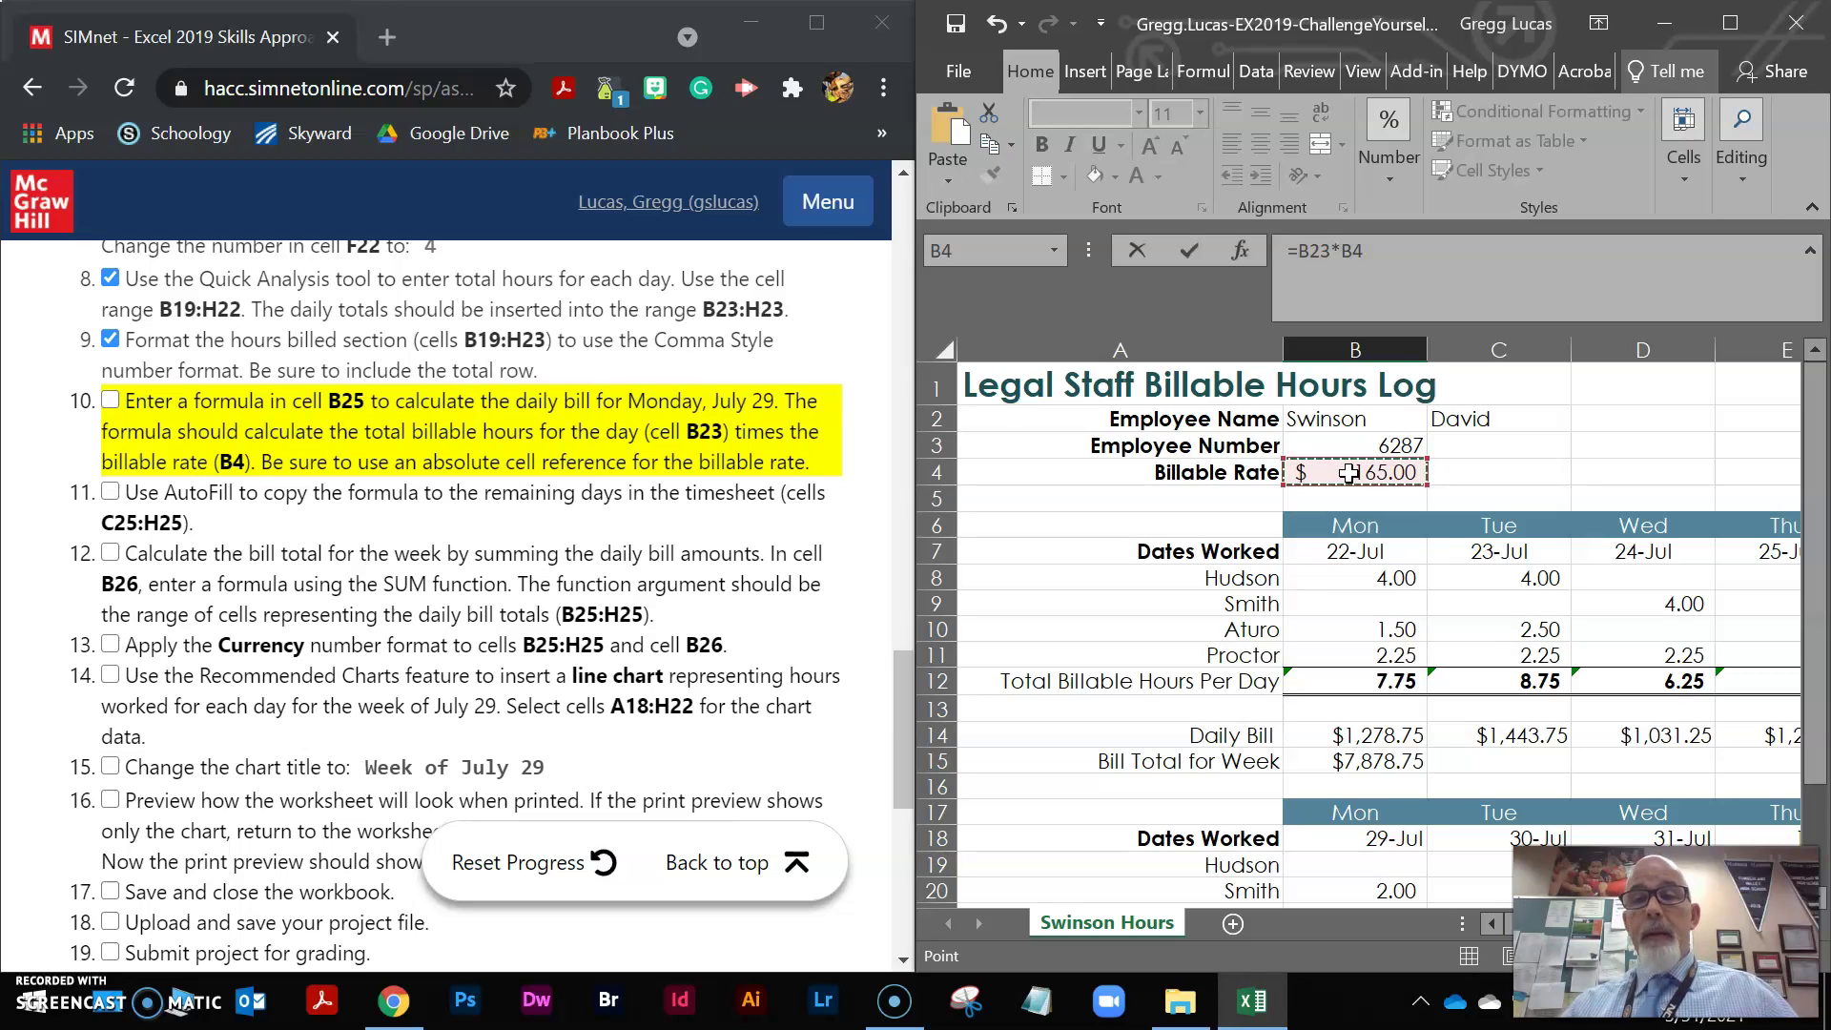
pyautogui.press('F4')
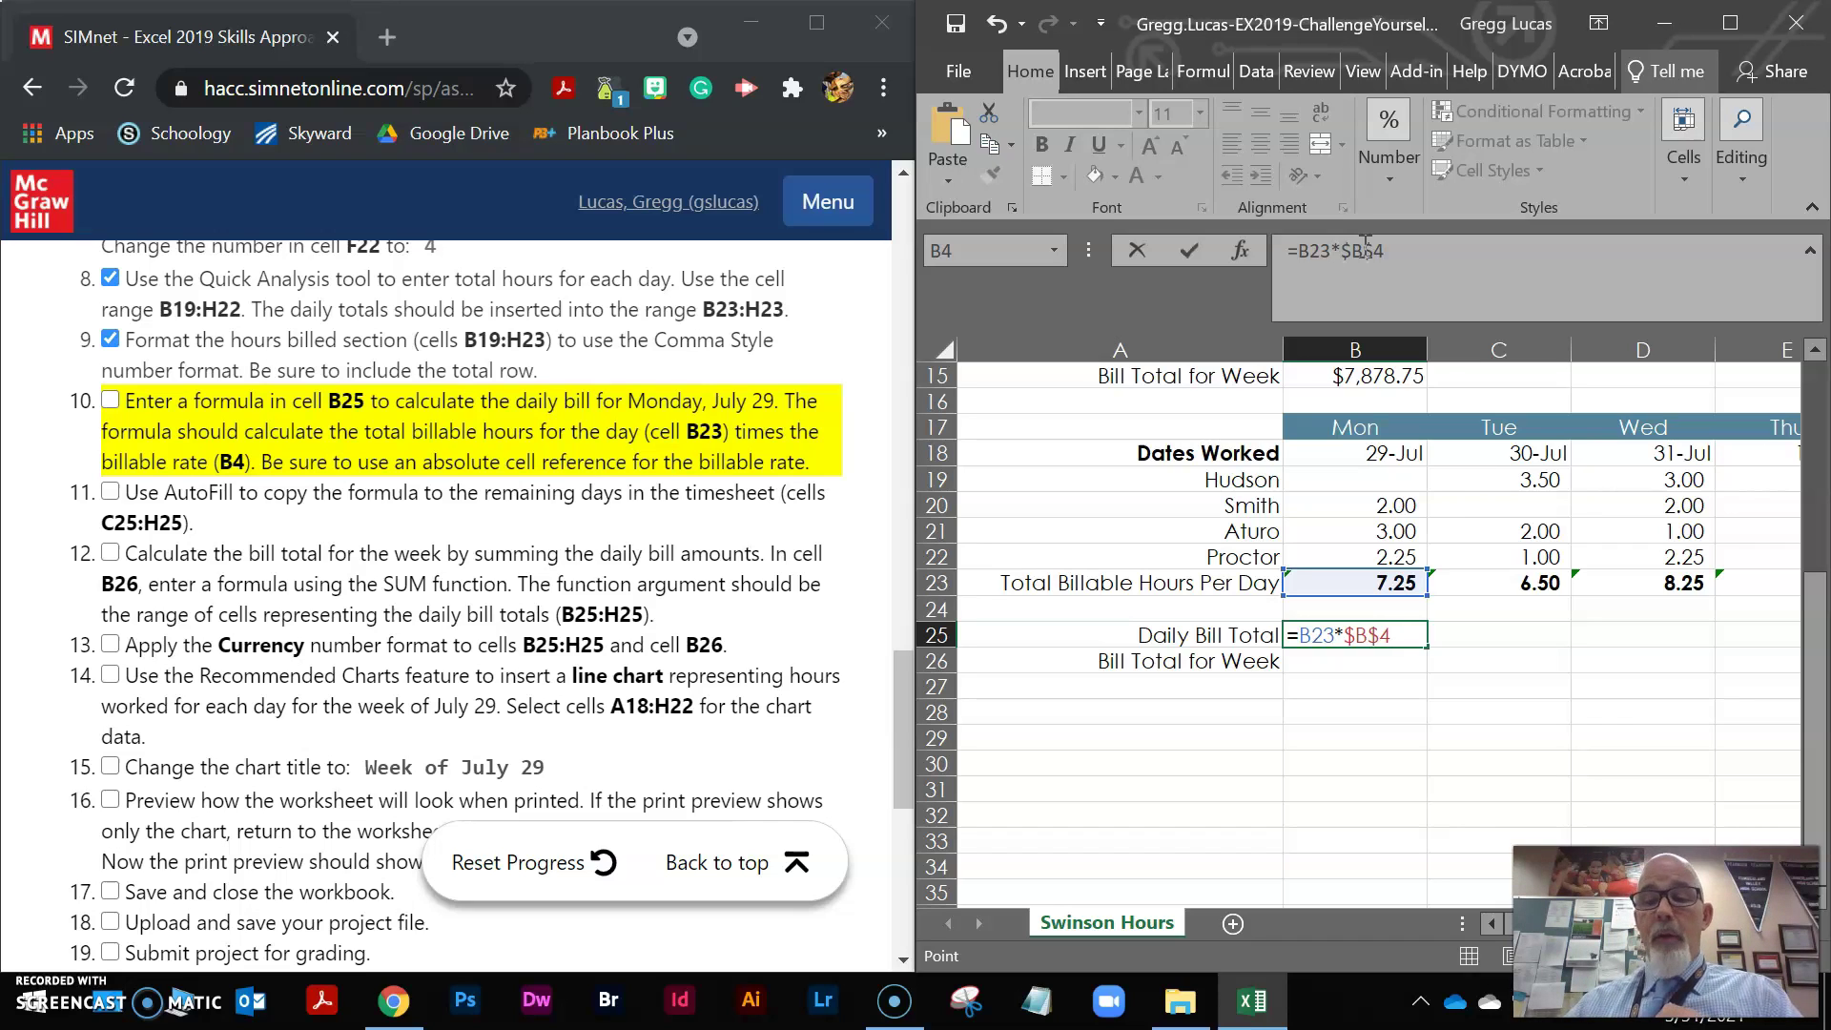
pyautogui.press('Return')
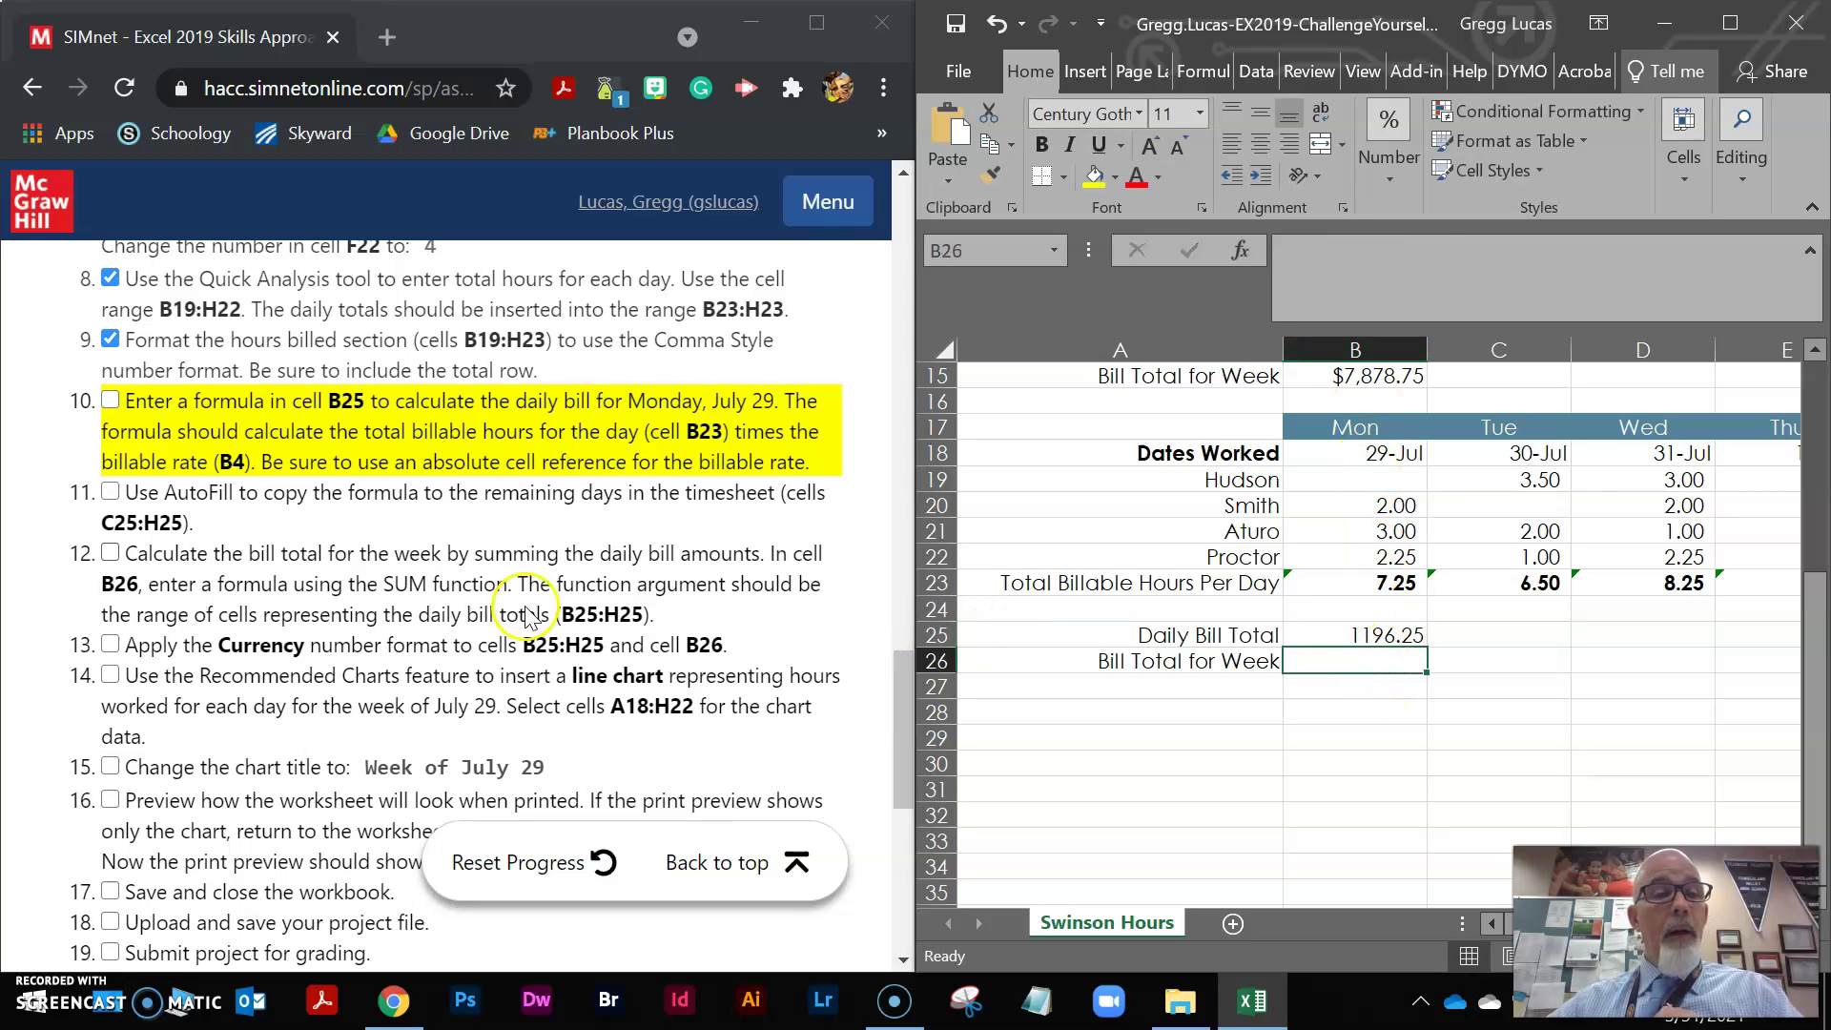
pyautogui.click(110, 400)
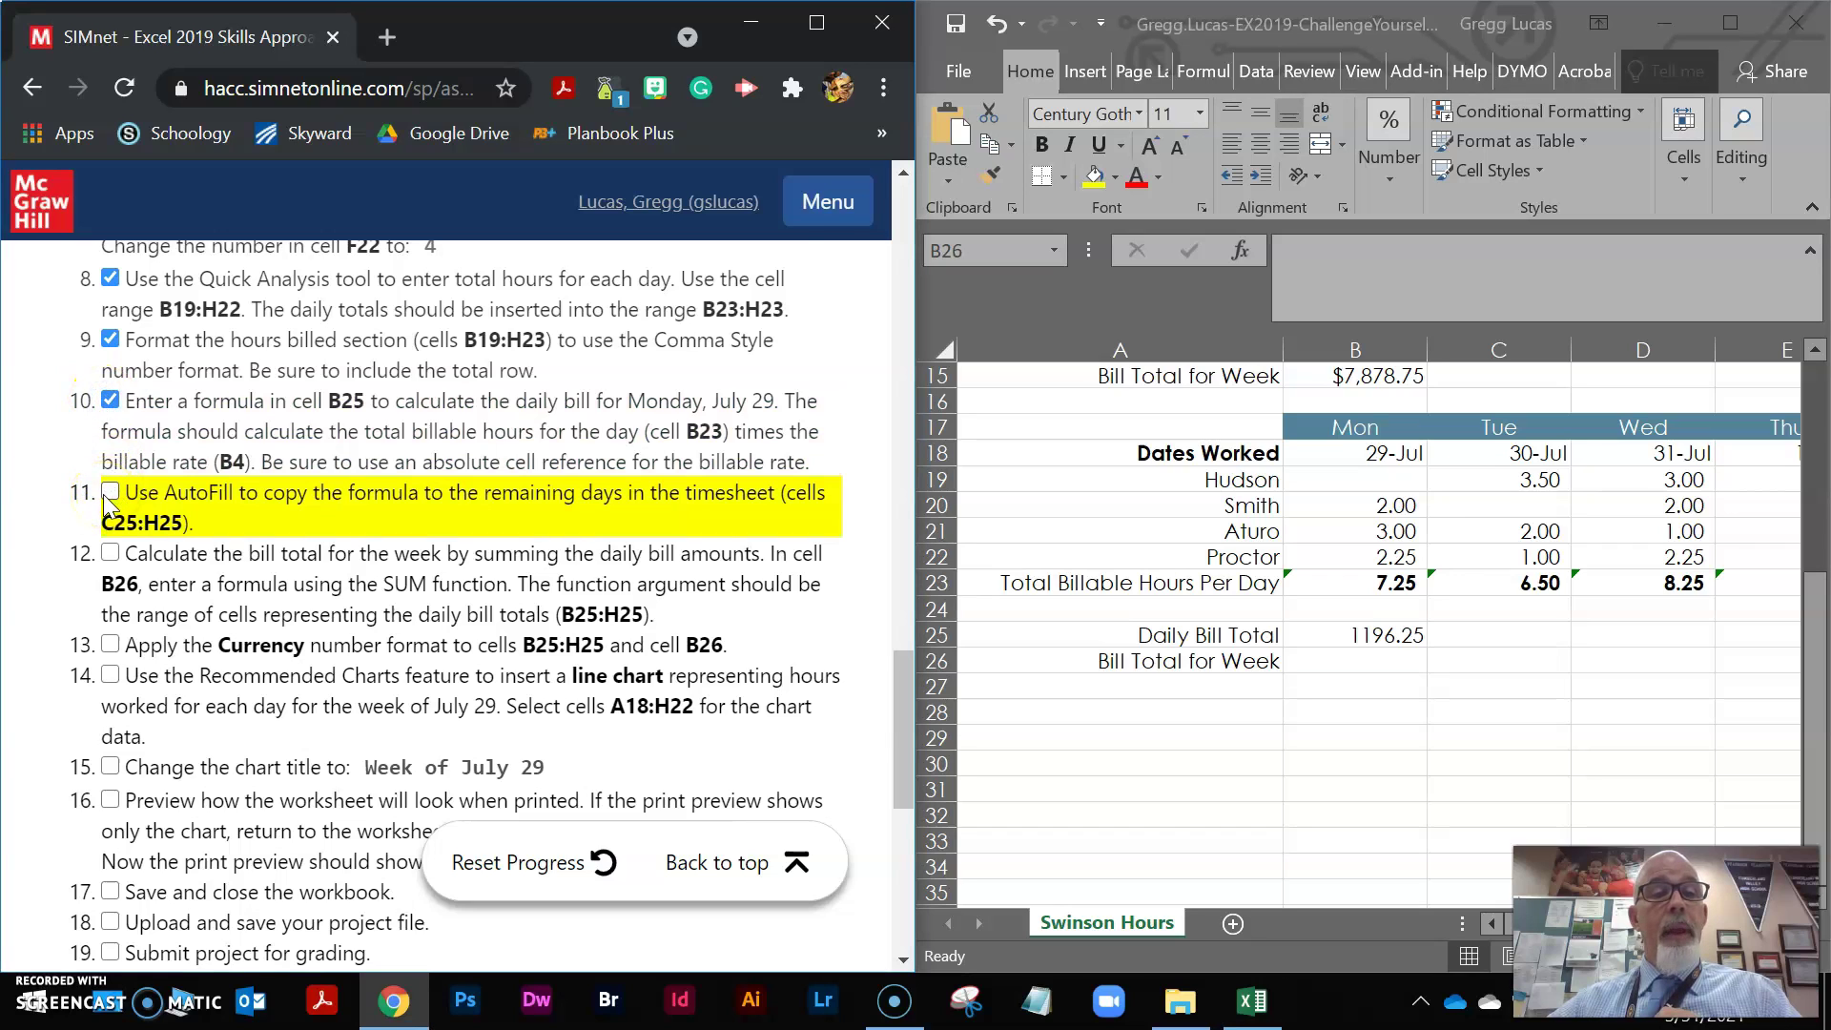
# Use AutoFill to copy the daily bill formula from B25 across the remaining days in C25:H25
pyautogui.click(1372, 635)
pyautogui.click(1372, 634)
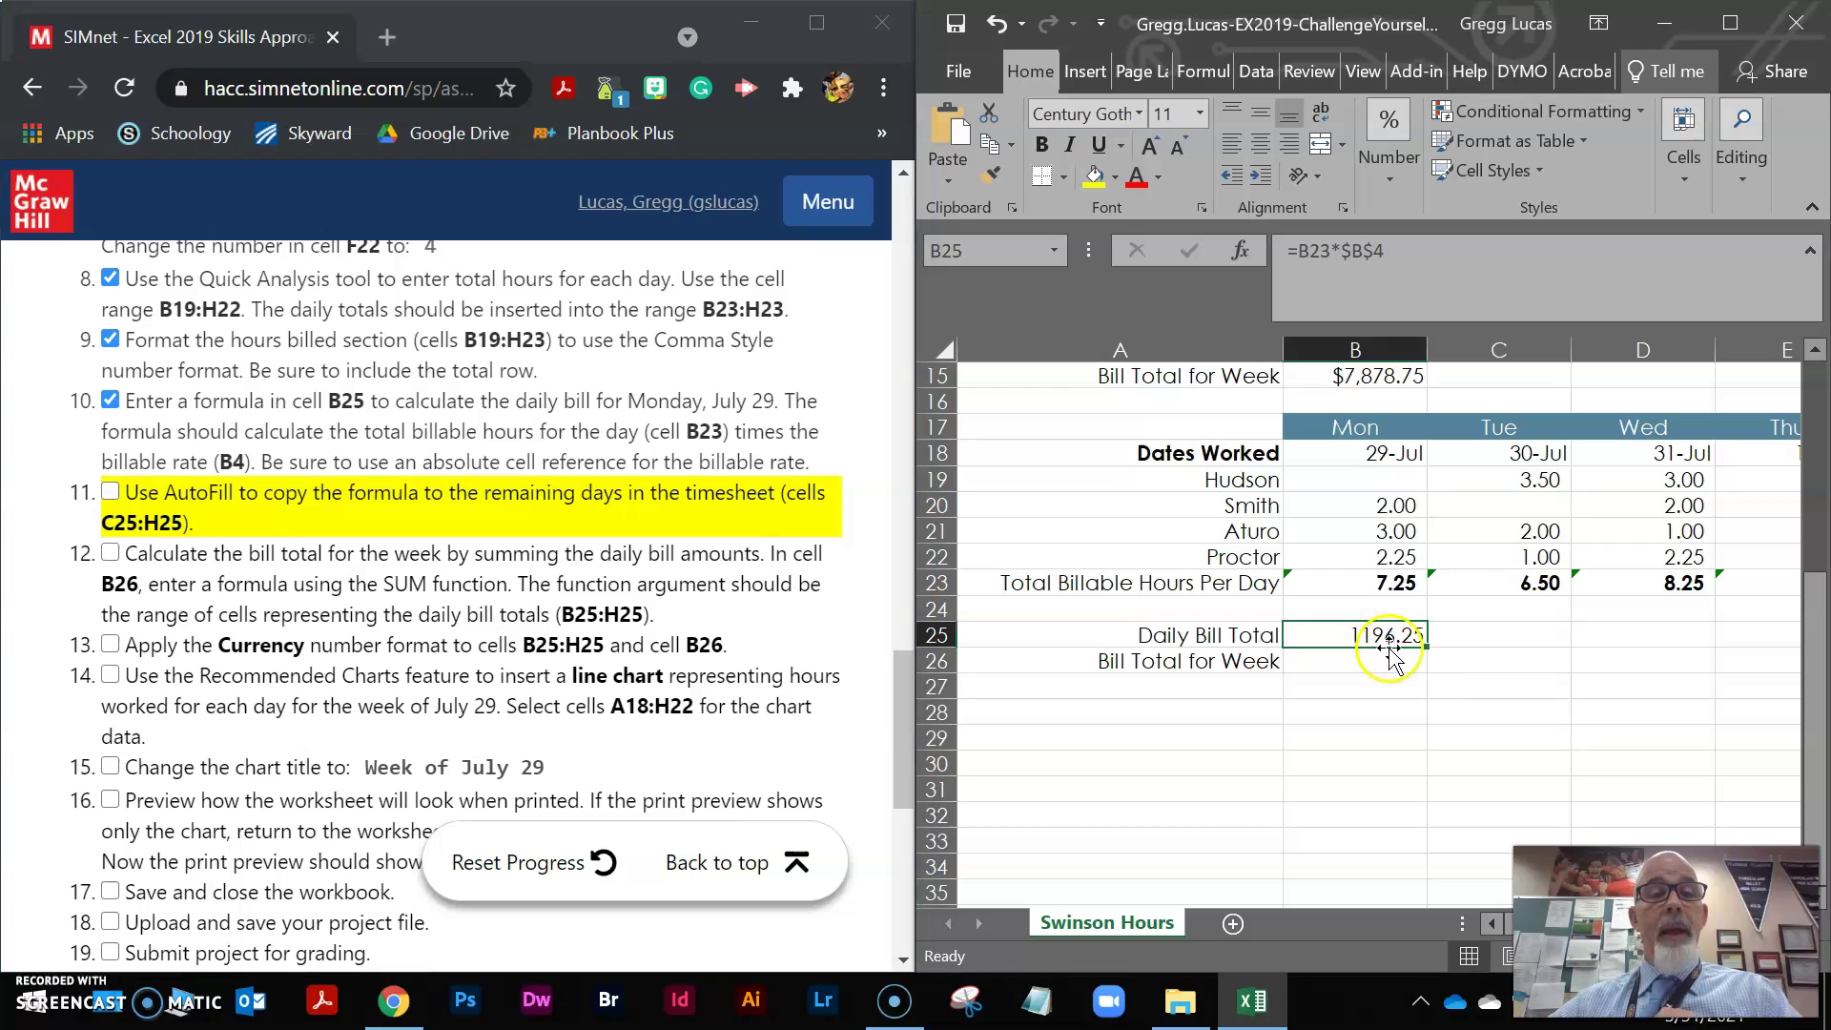
pyautogui.moveTo(1430, 653); pyautogui.dragTo(1776, 639)
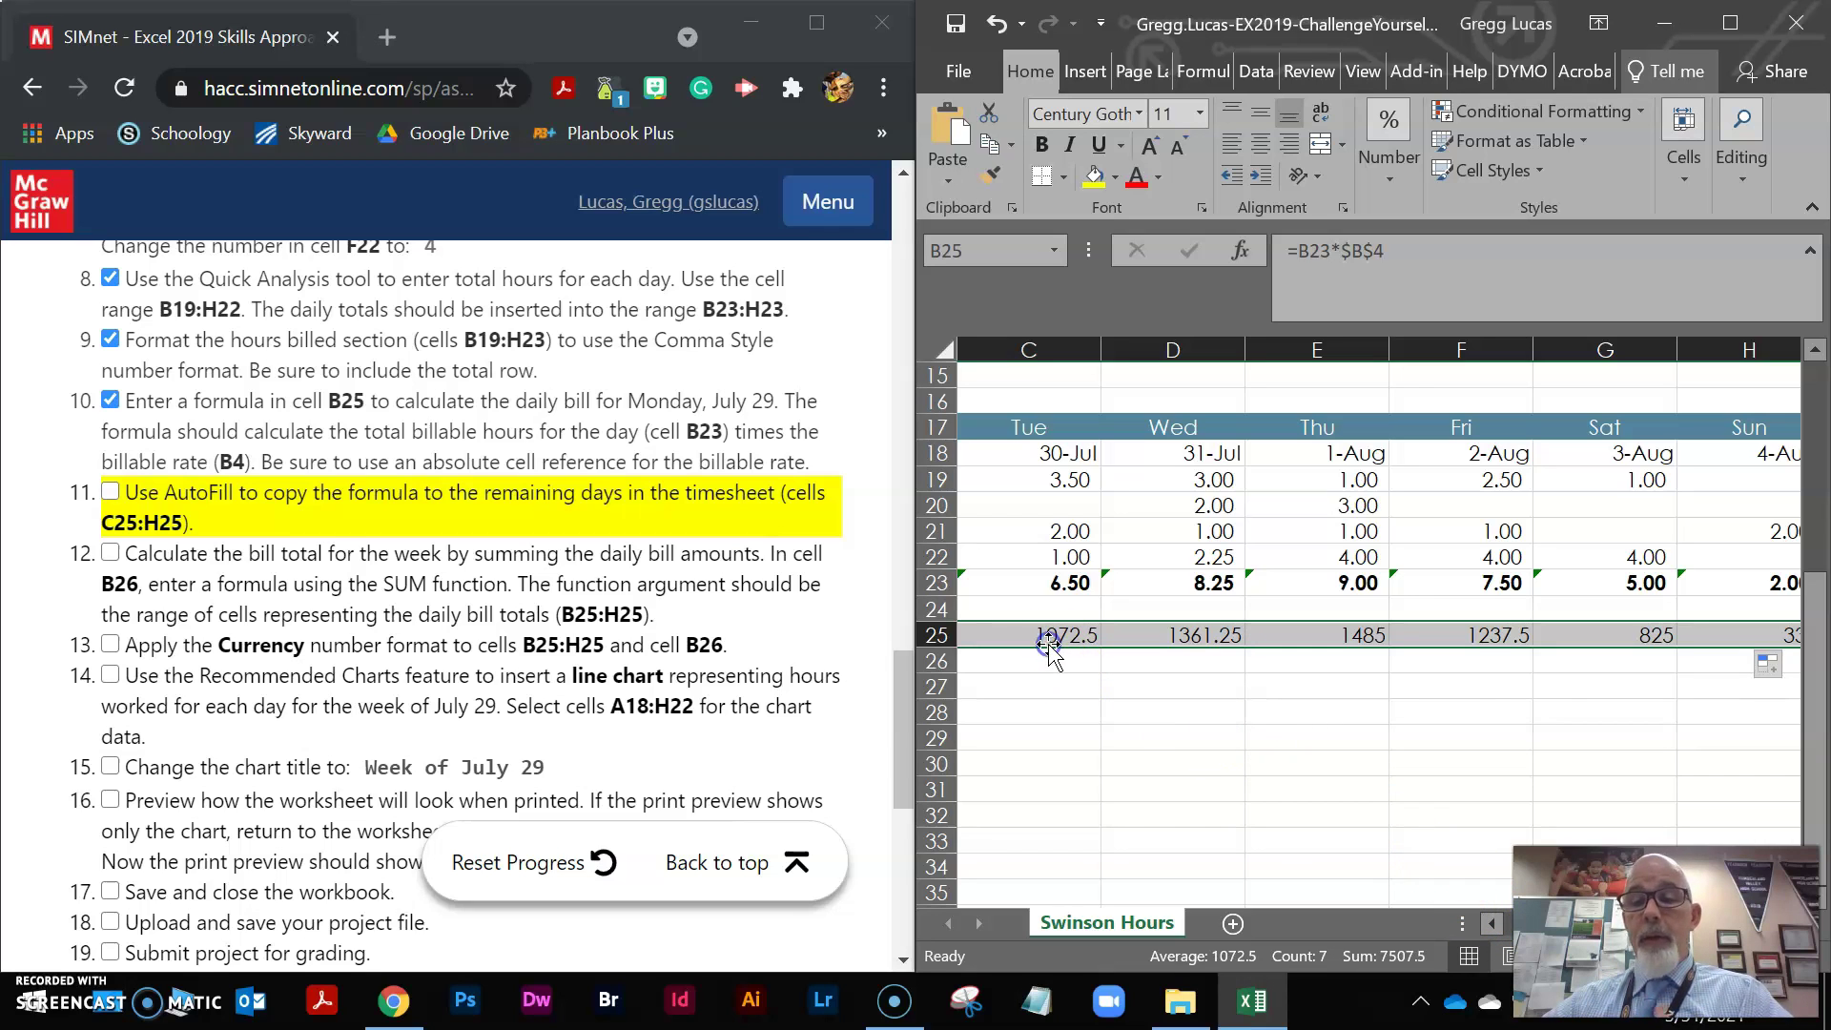
# Inspect the copied daily bill formulas in cells C25, D25 and E25
pyautogui.press('Home')
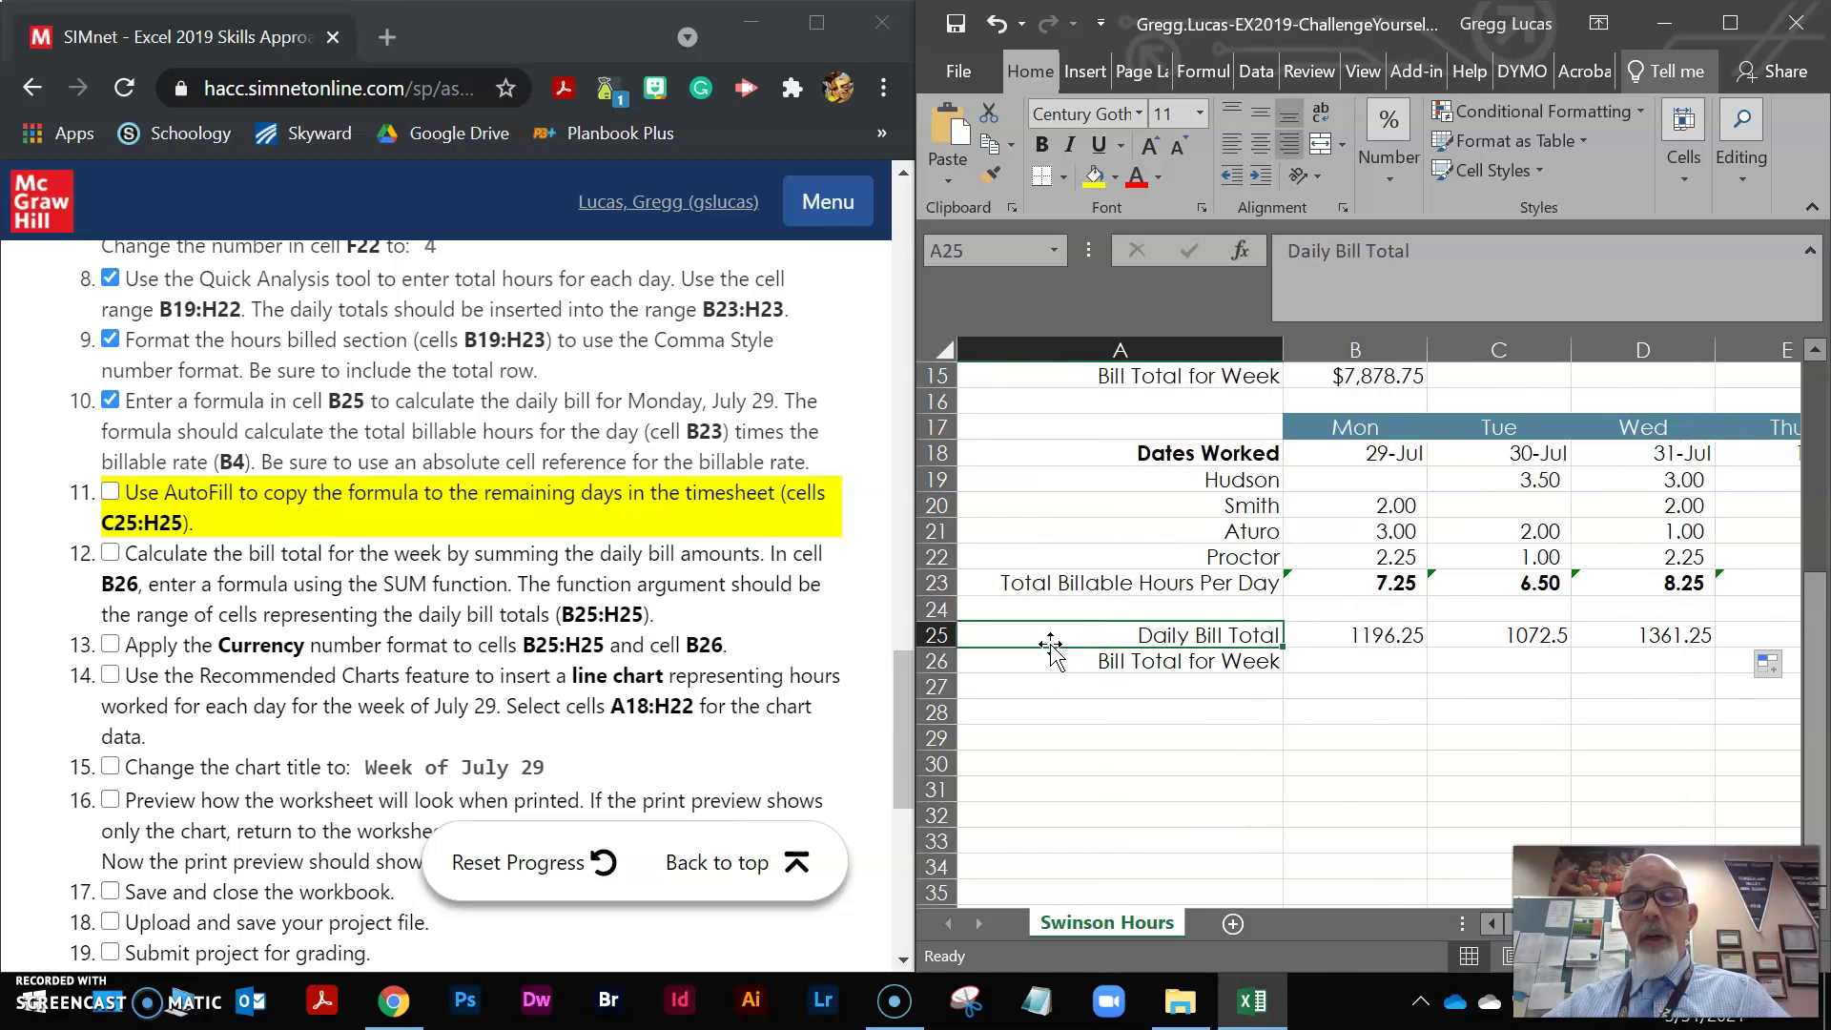
pyautogui.click(1490, 641)
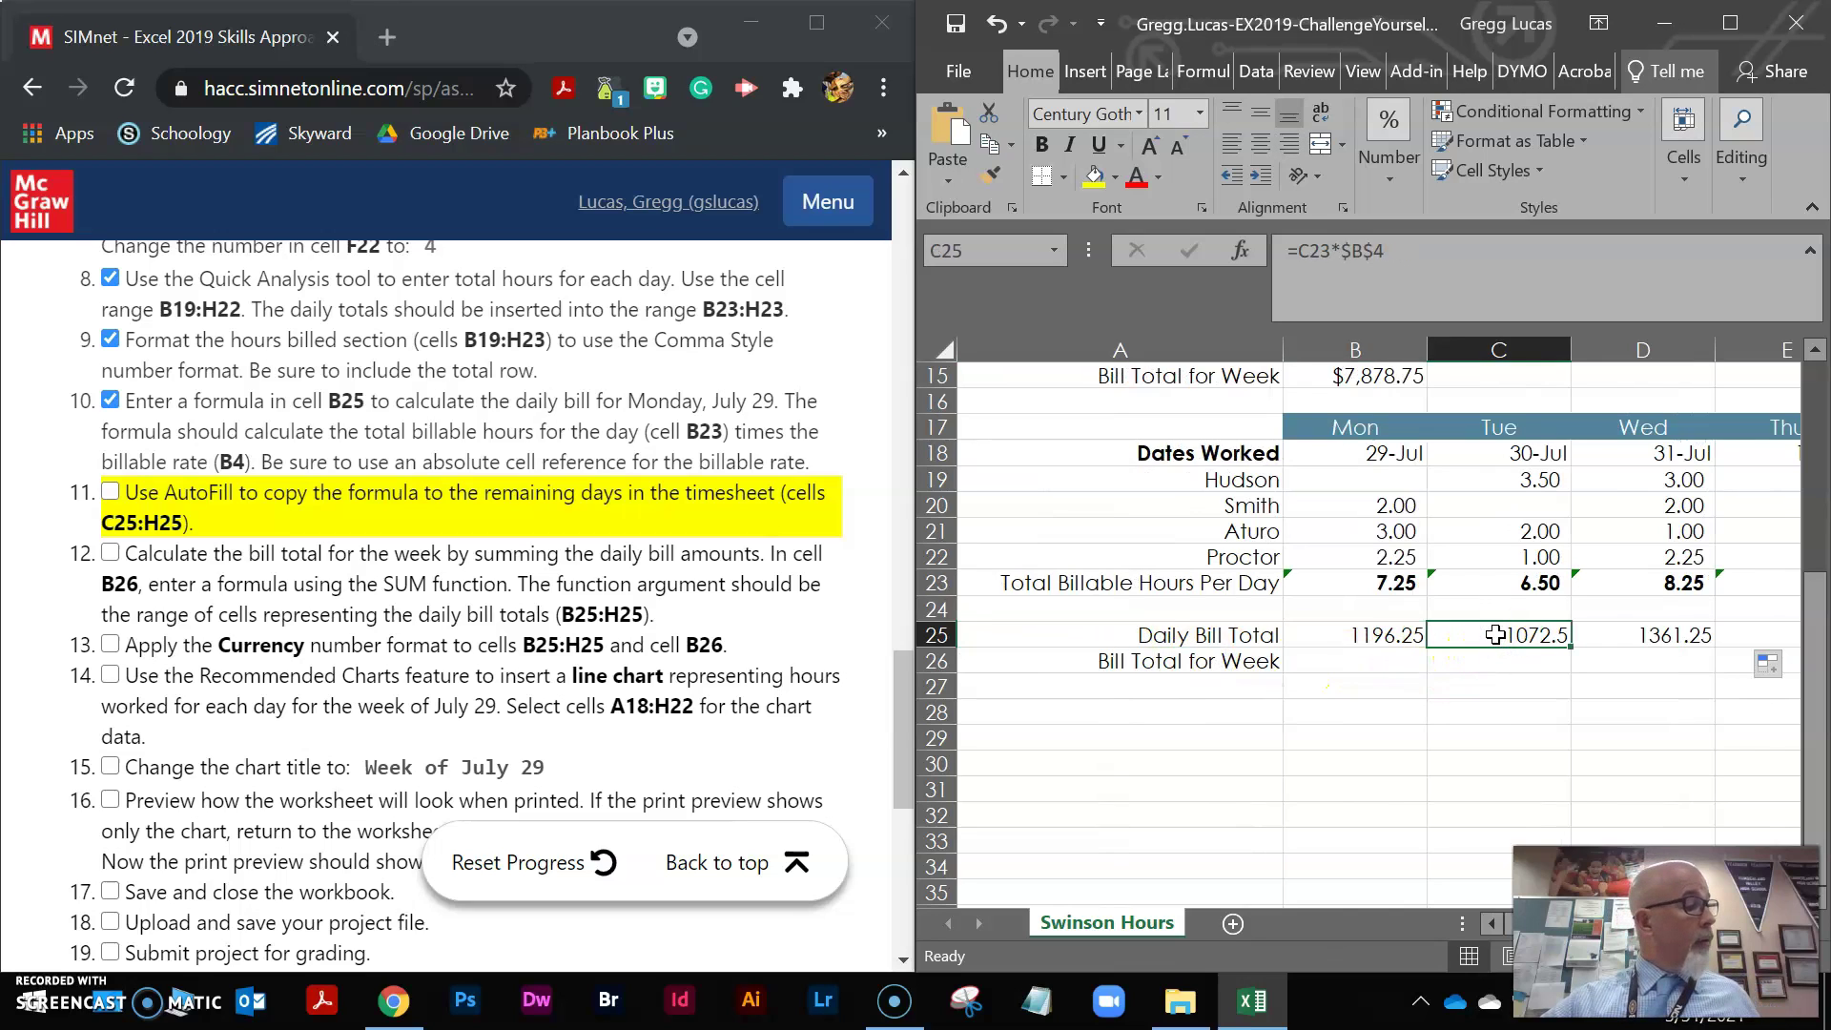
pyautogui.click(1616, 634)
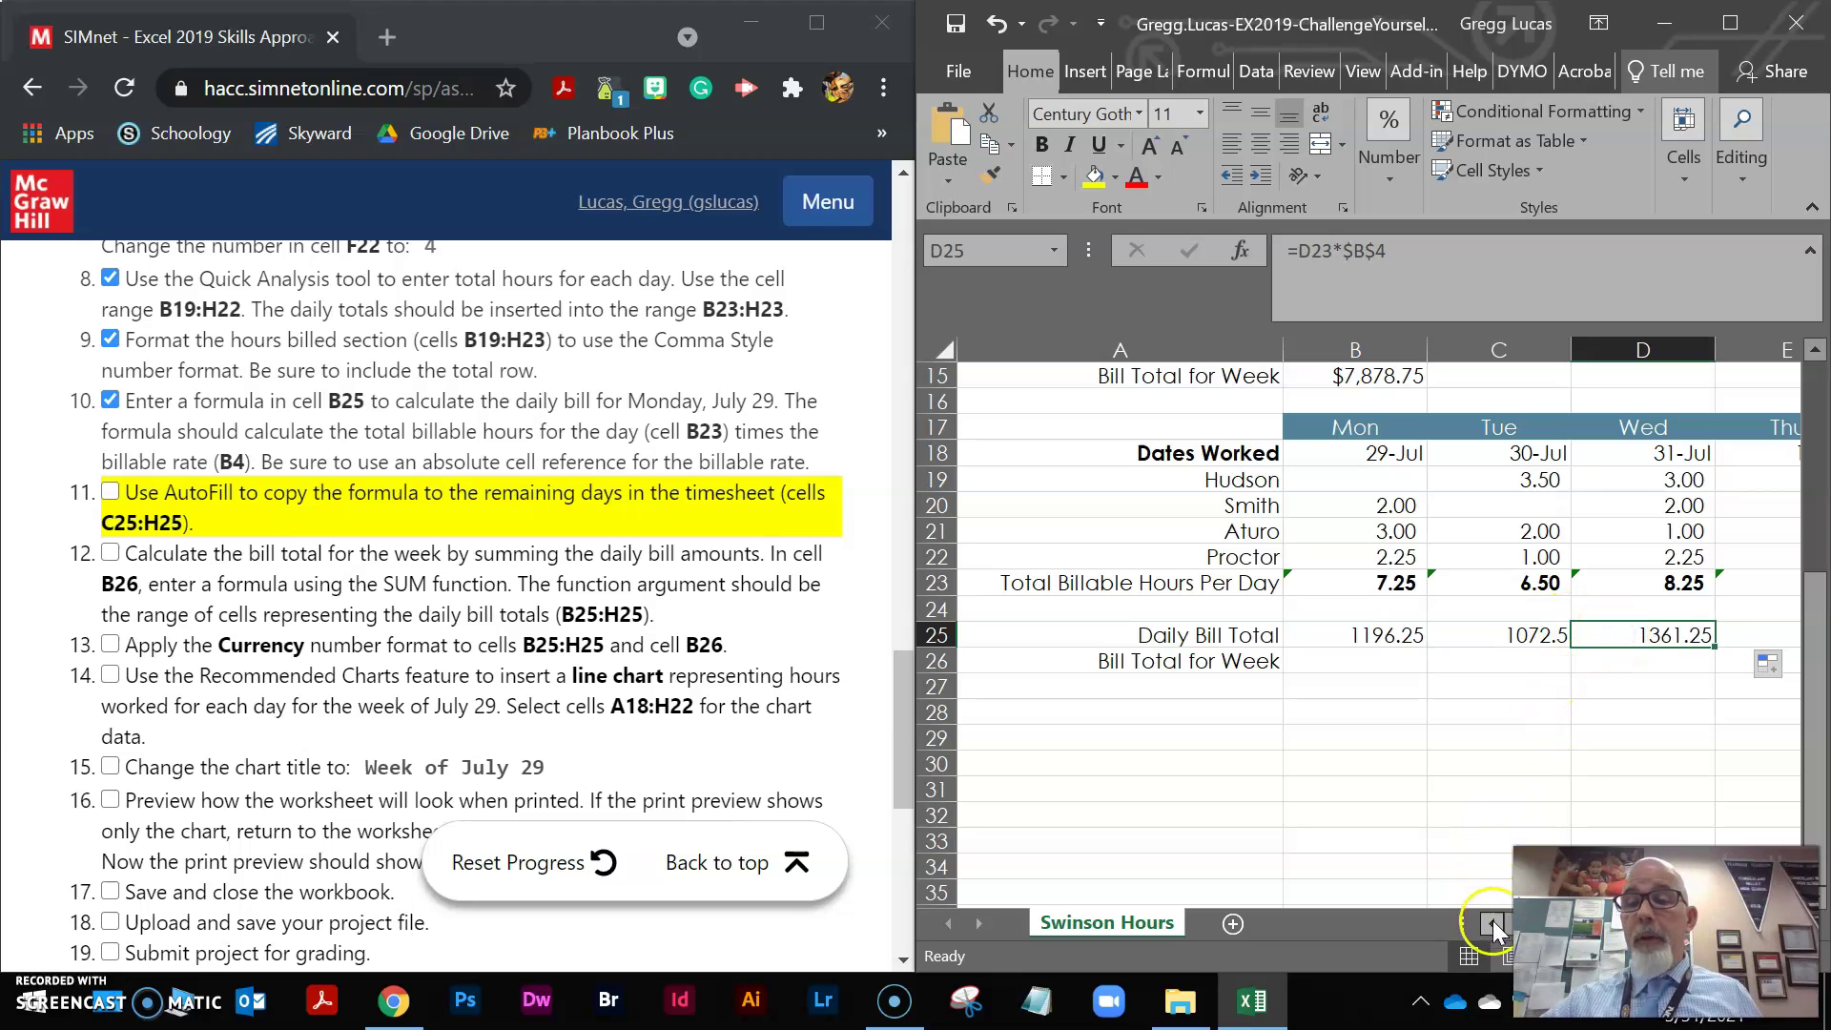
pyautogui.moveTo(1528, 925)
pyautogui.mouseDown()
pyautogui.moveTo(1588, 924)
pyautogui.moveTo(1554, 925)
pyautogui.mouseUp()
pyautogui.click(1493, 637)
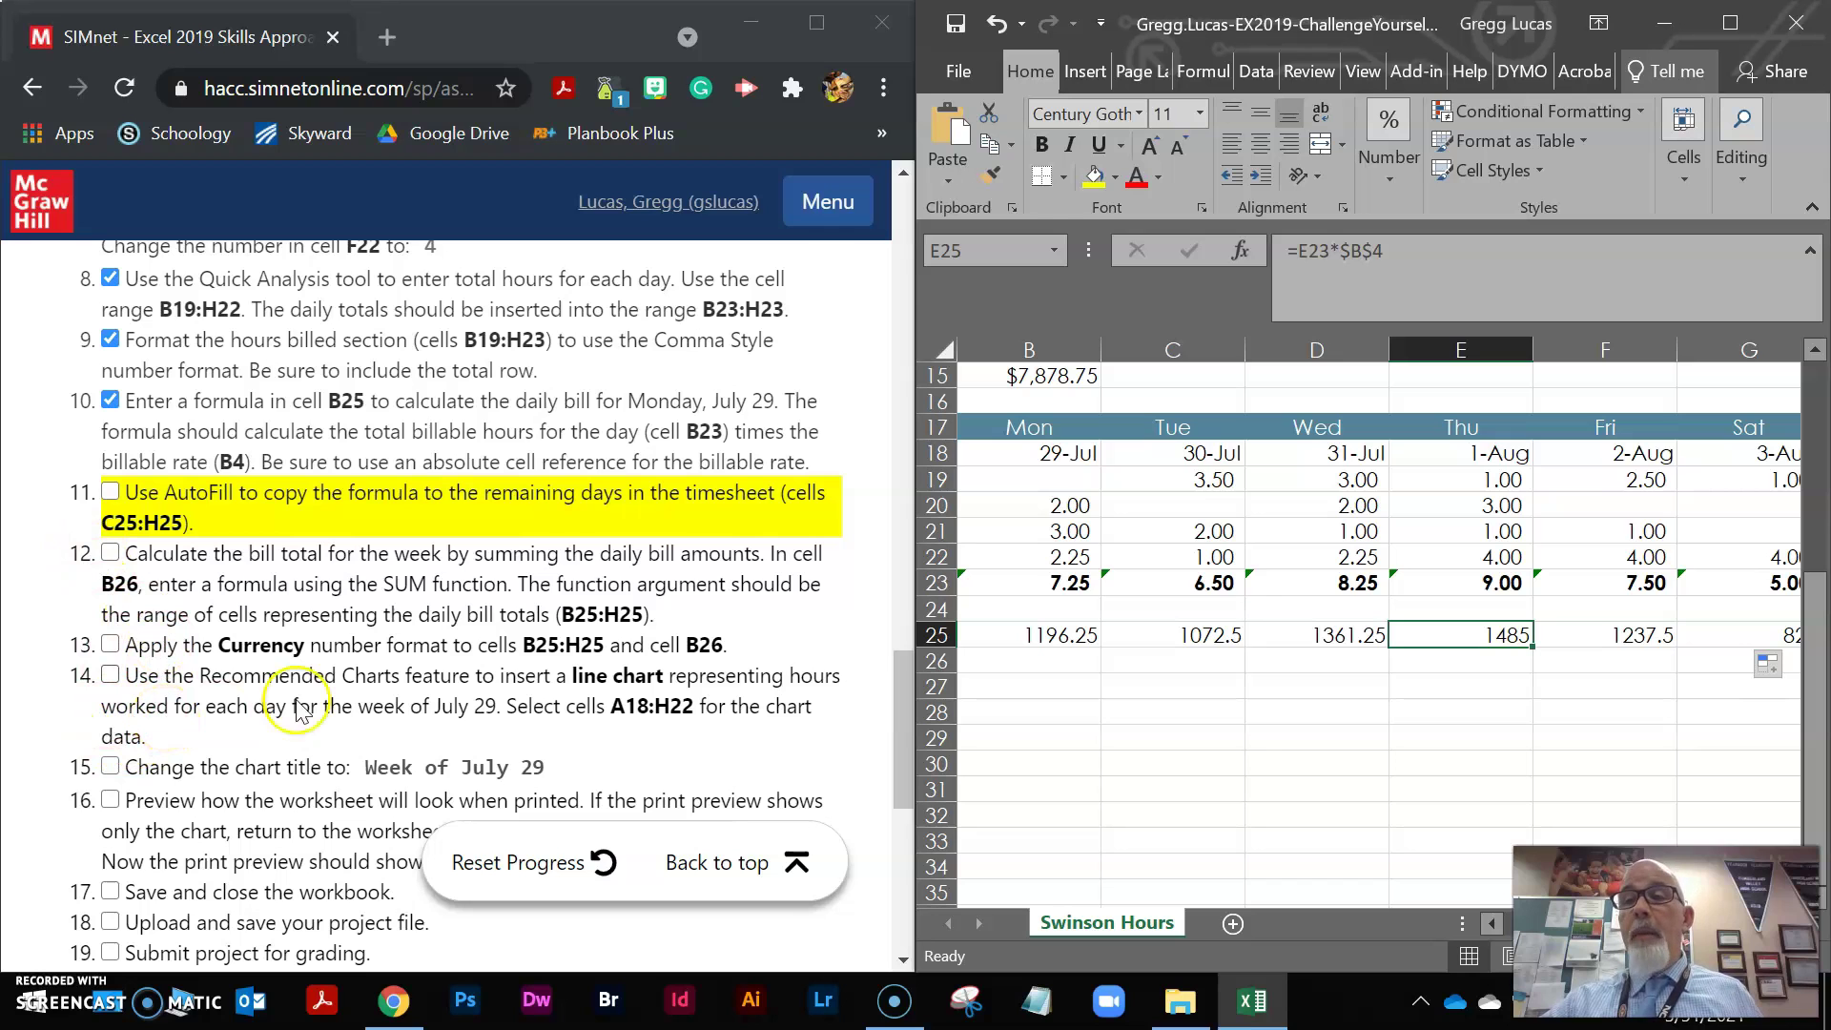
# Maximize the workbook window, display the worksheet's formulas to compare the row 25 references, and switch back to showing values
pyautogui.click(1732, 25)
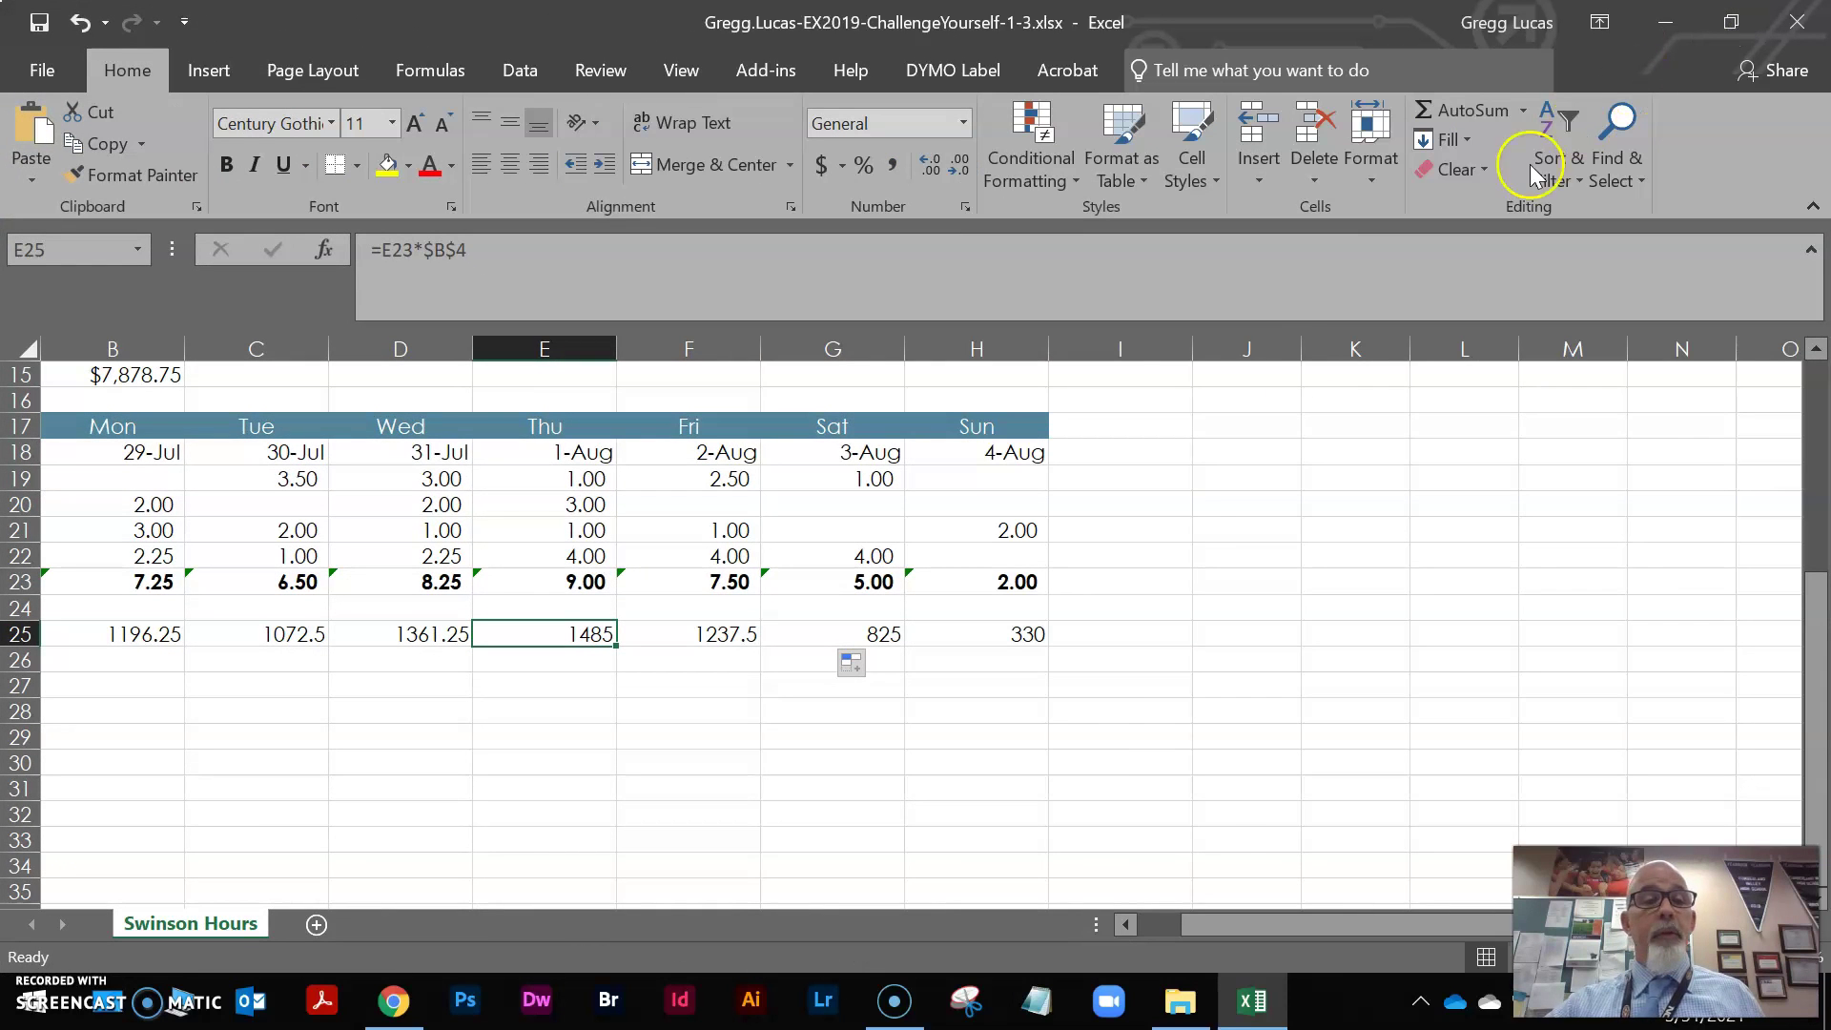
pyautogui.moveTo(1300, 927); pyautogui.dragTo(1094, 922)
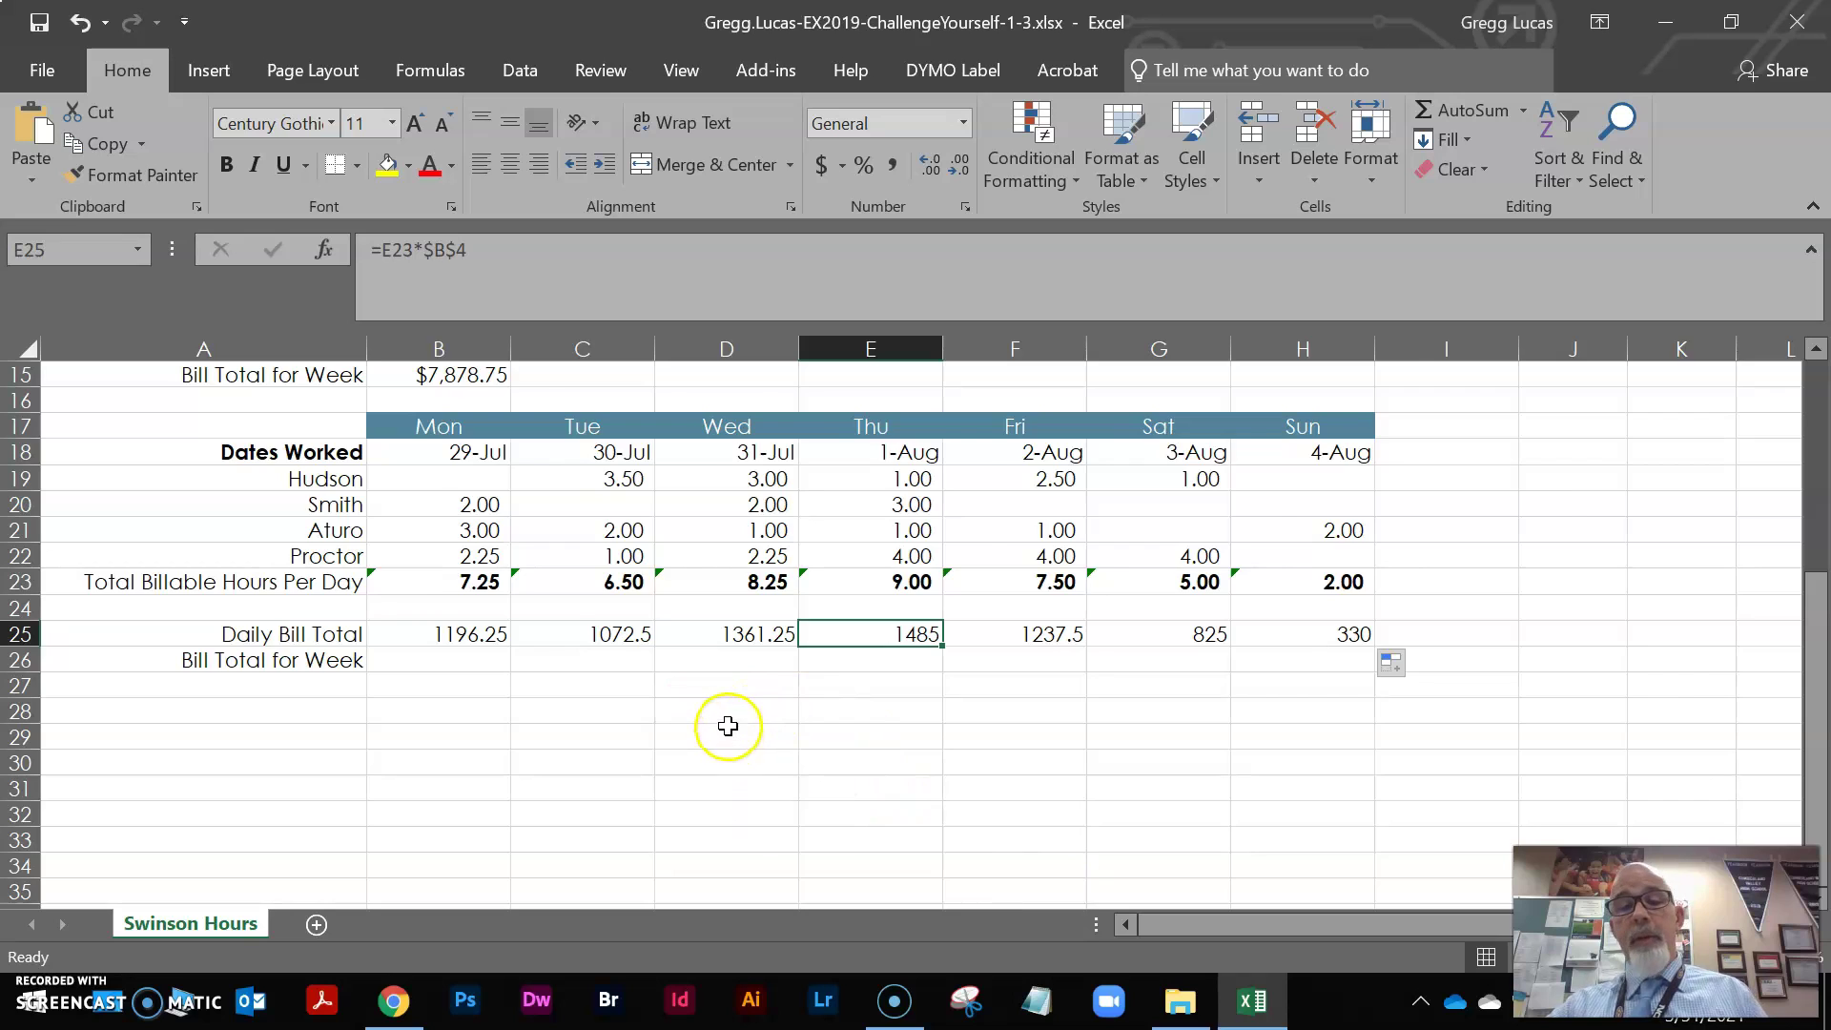
pyautogui.hotkey('ctrl', '`')
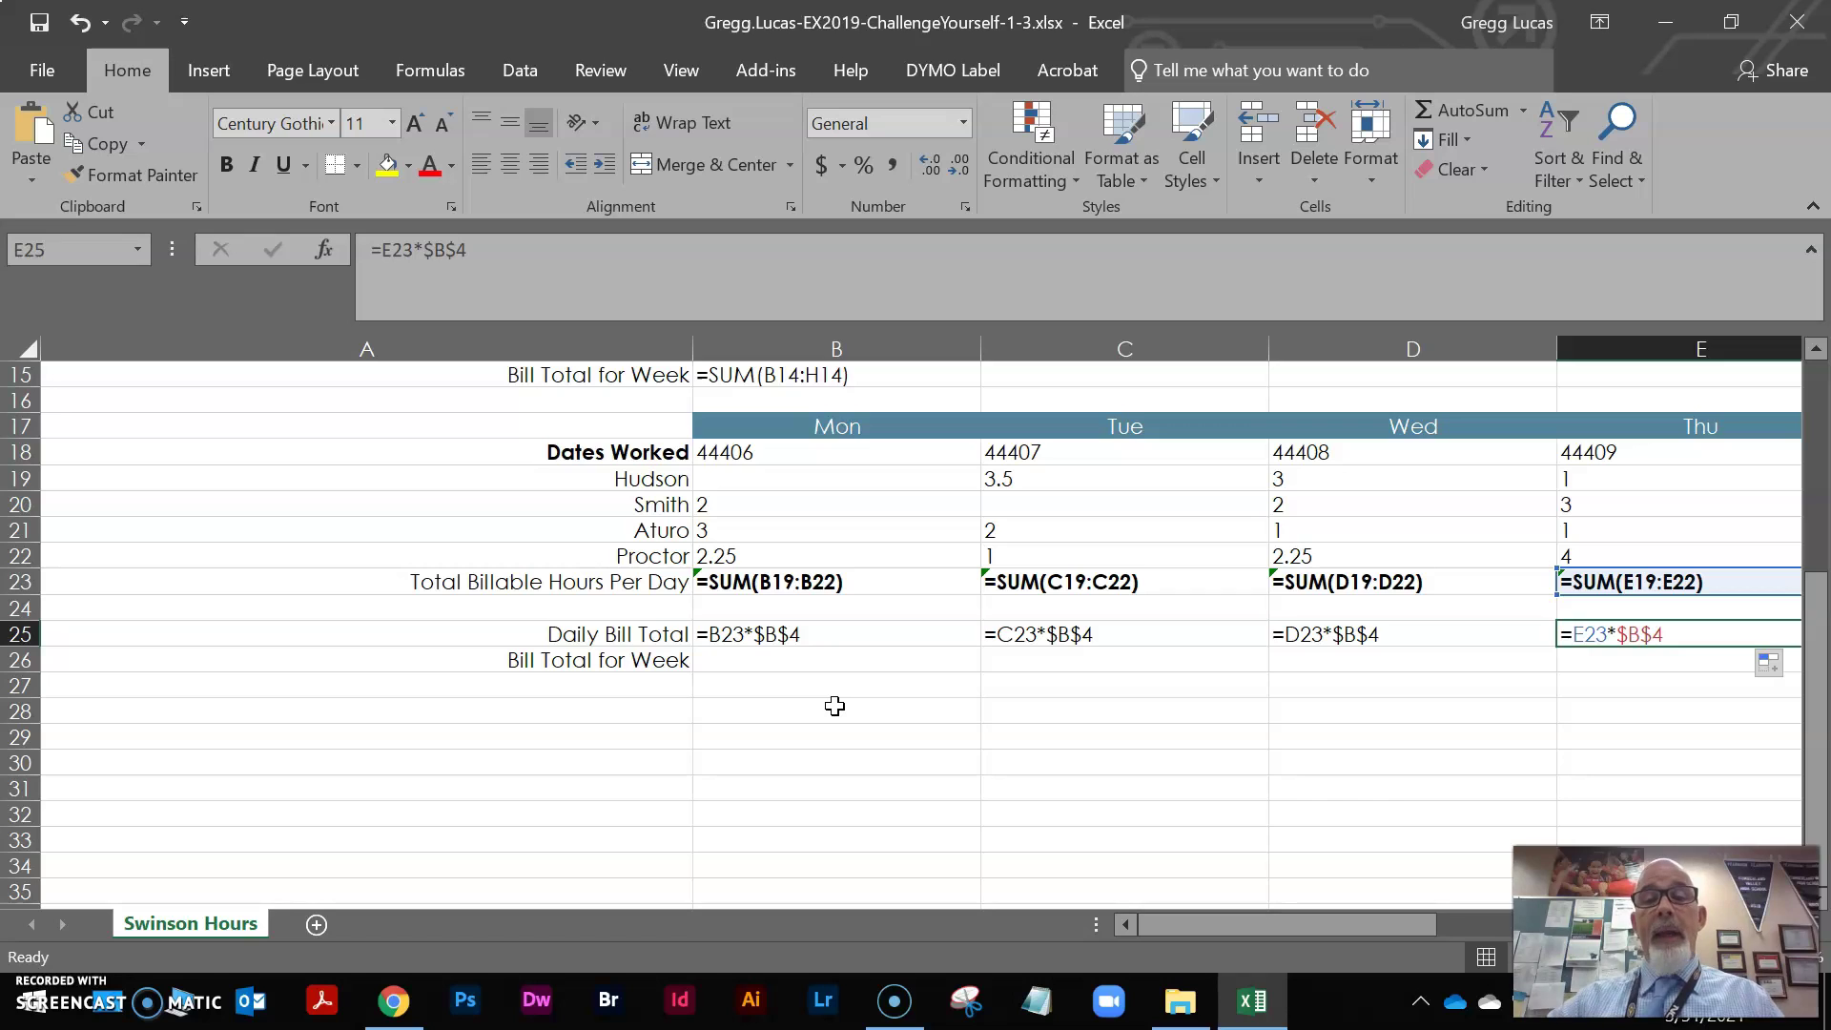
pyautogui.click(837, 631)
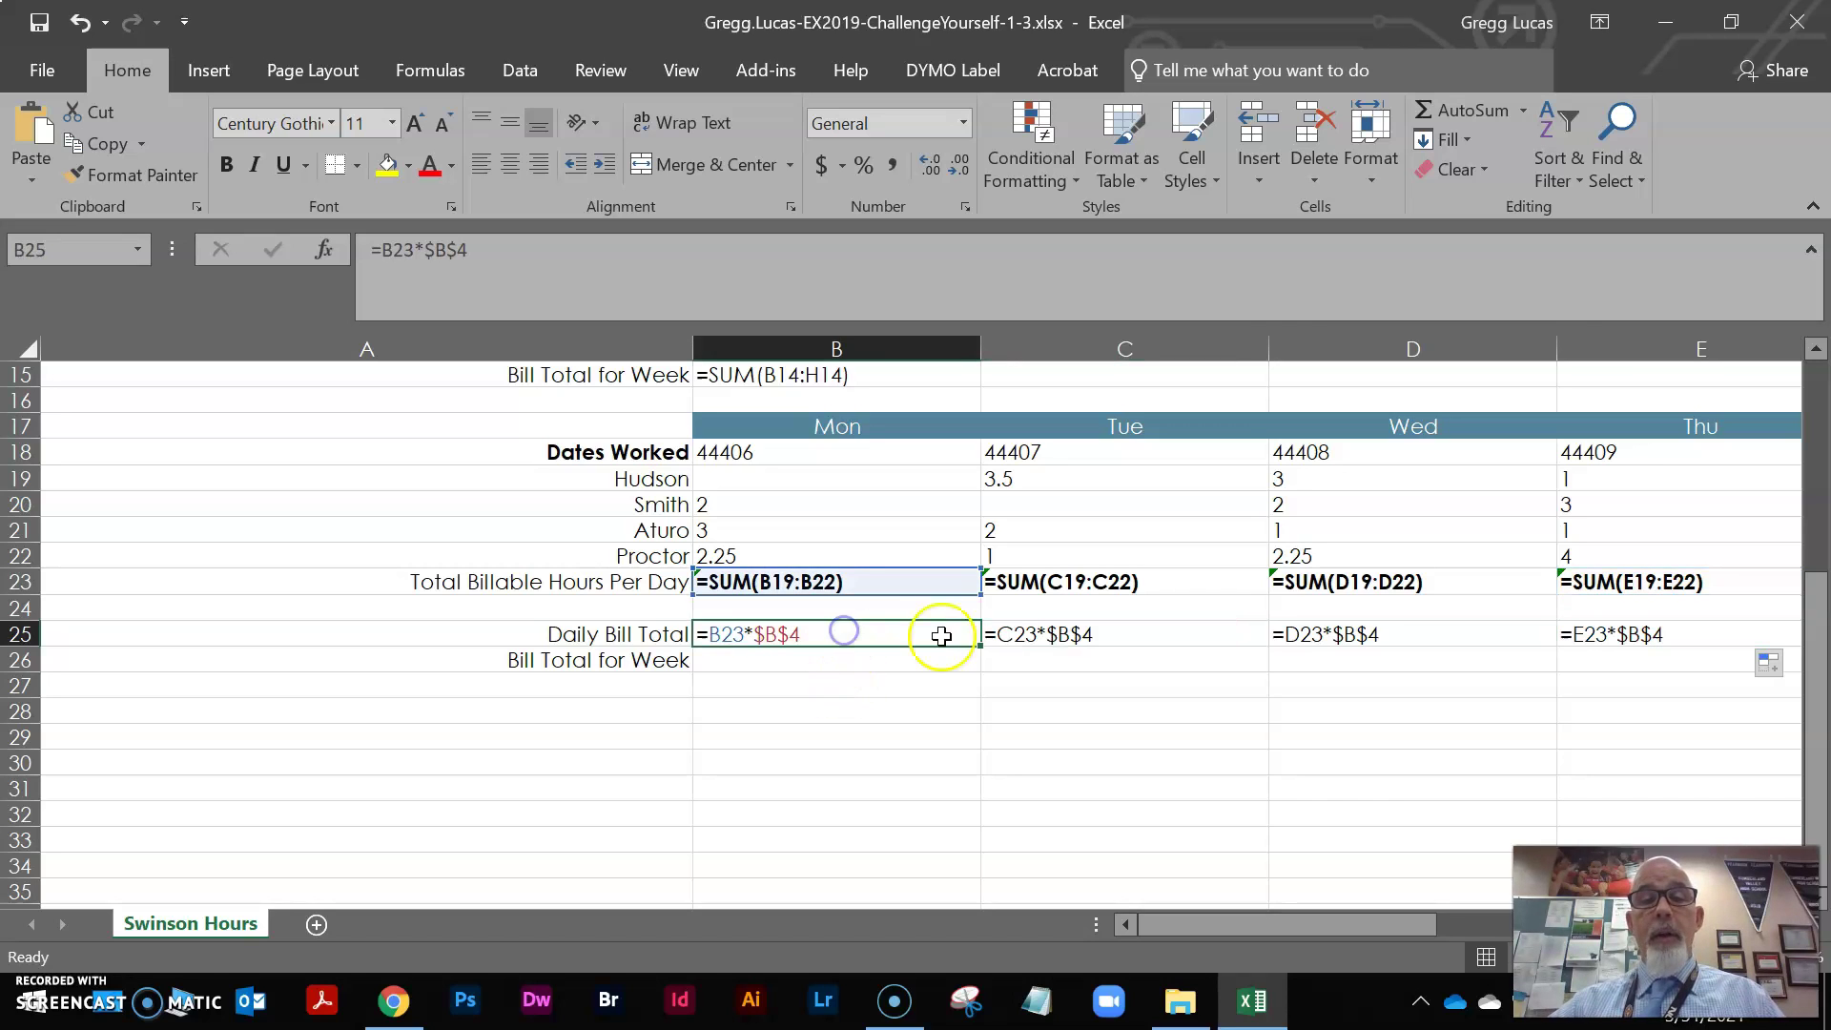
pyautogui.click(1059, 636)
pyautogui.click(1393, 635)
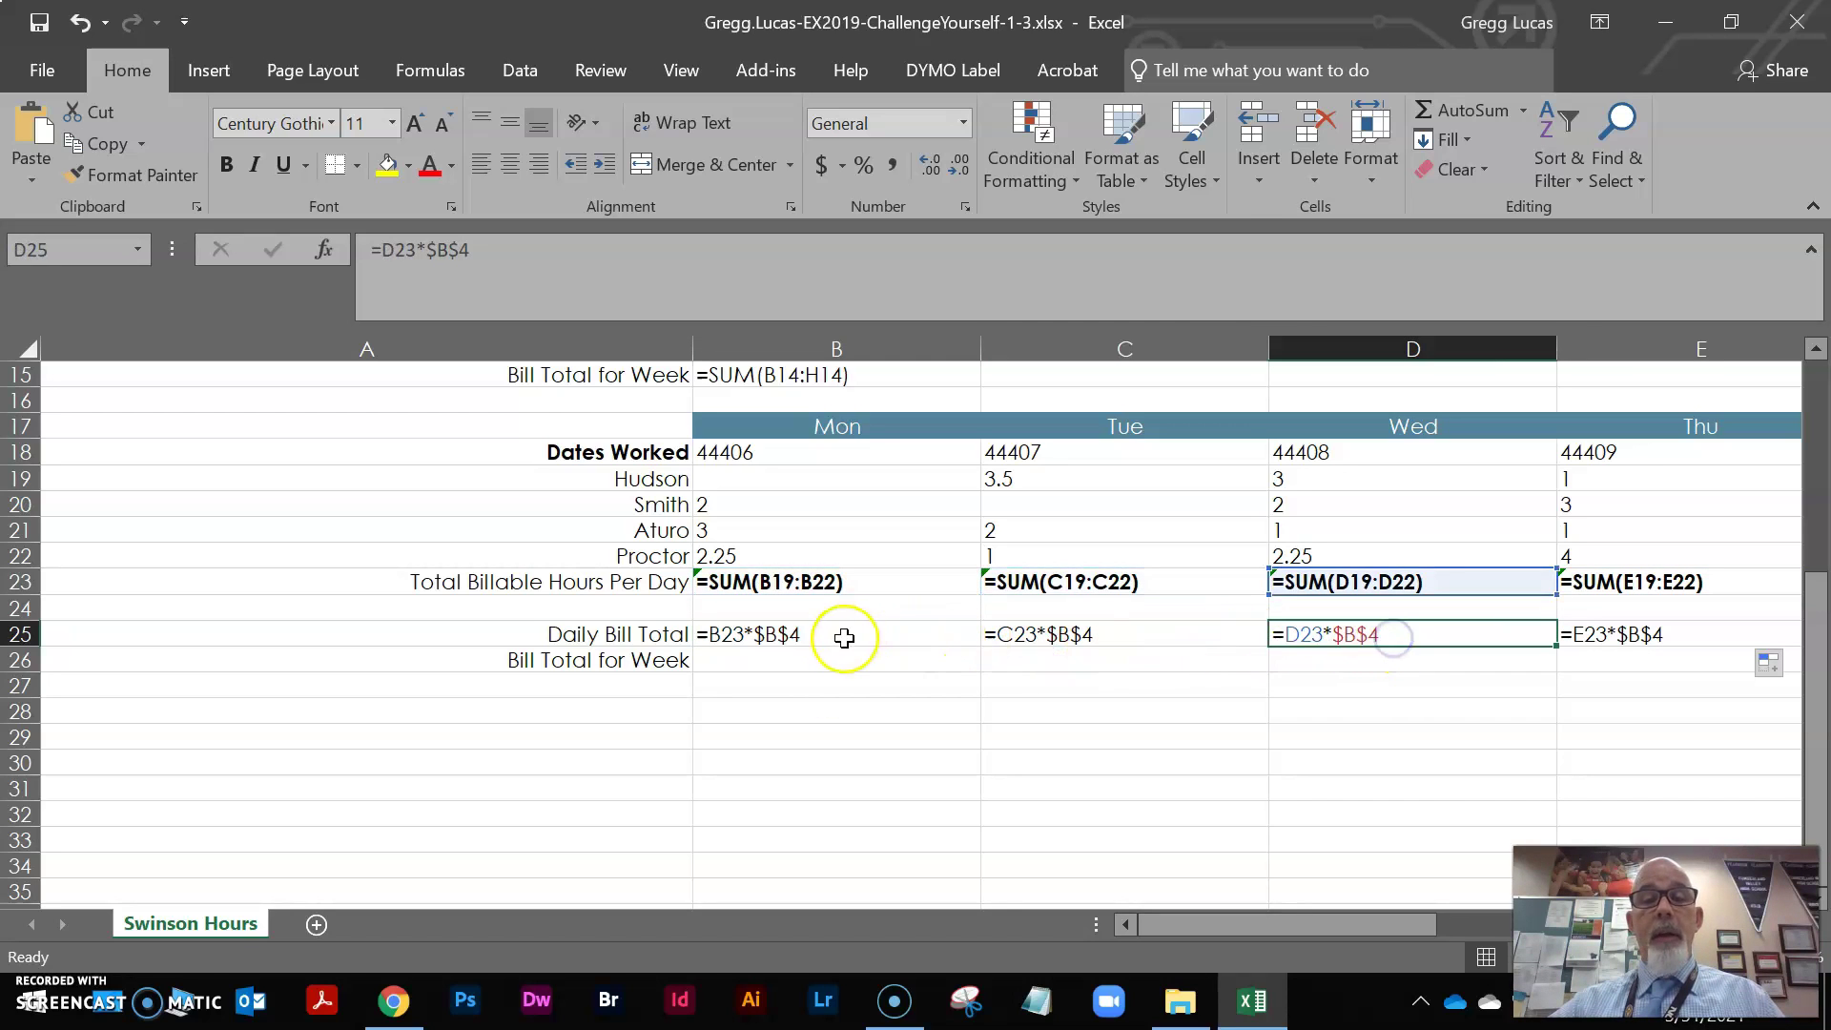
pyautogui.click(844, 637)
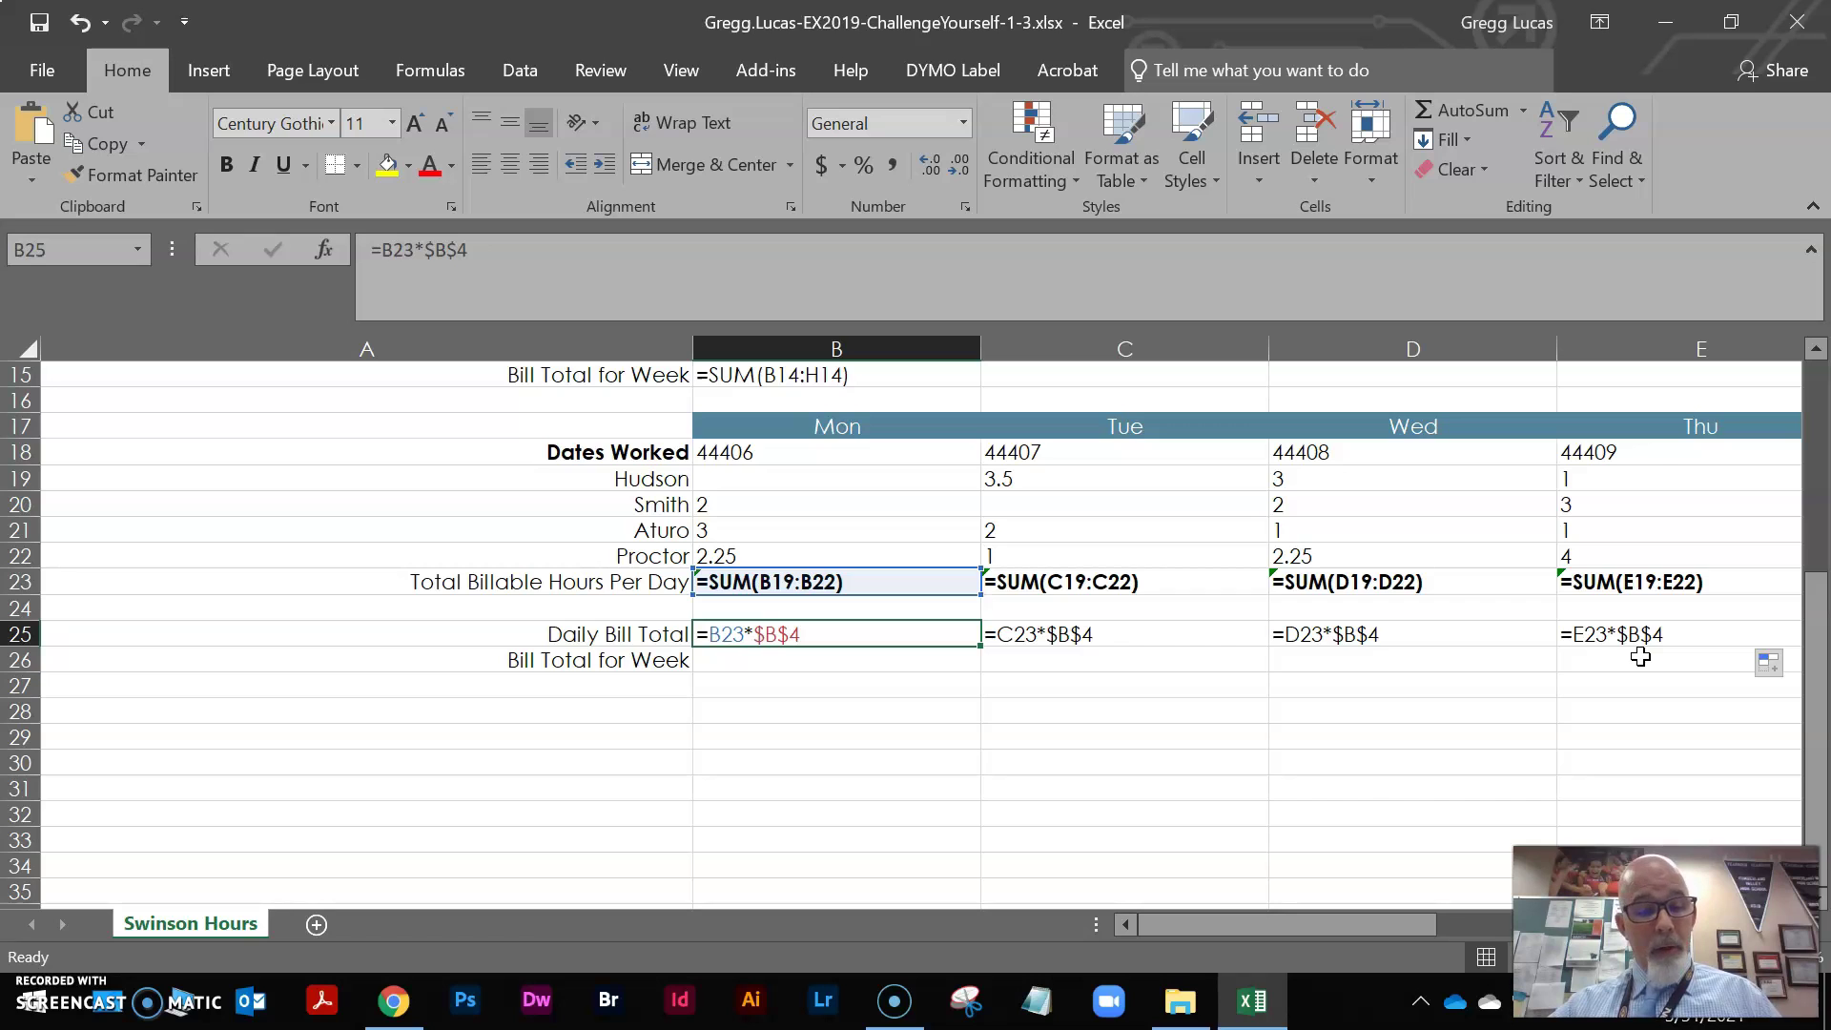
pyautogui.hotkey('ctrl', '`')
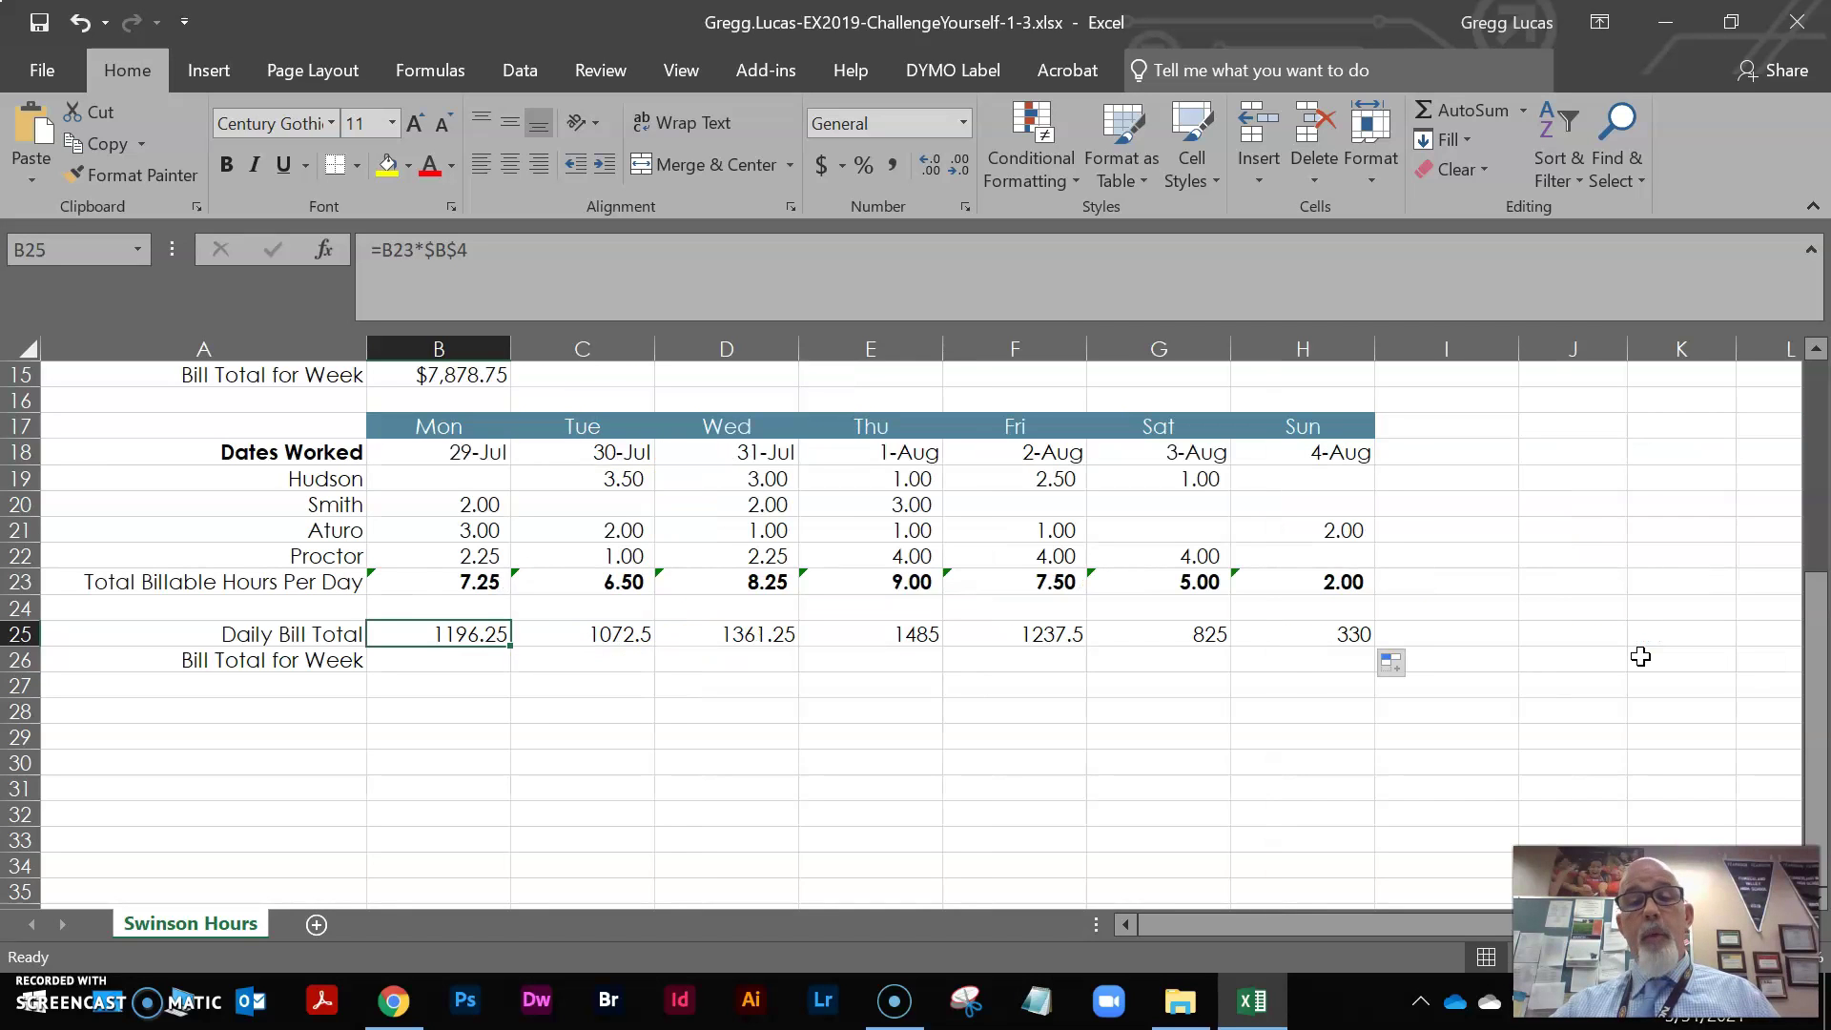